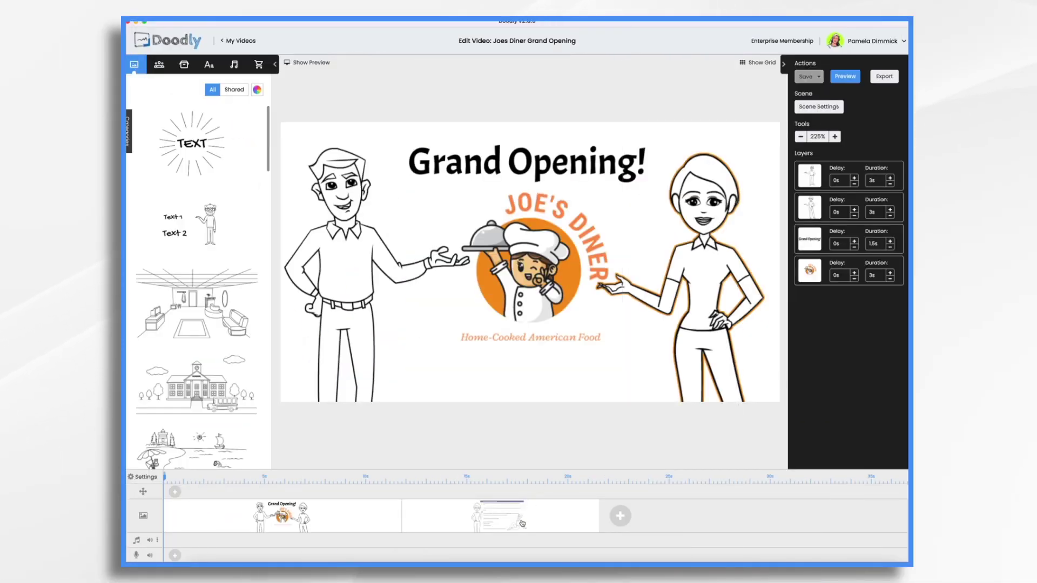
Switch to People Builder and create a new person titled Joe
click(522, 523)
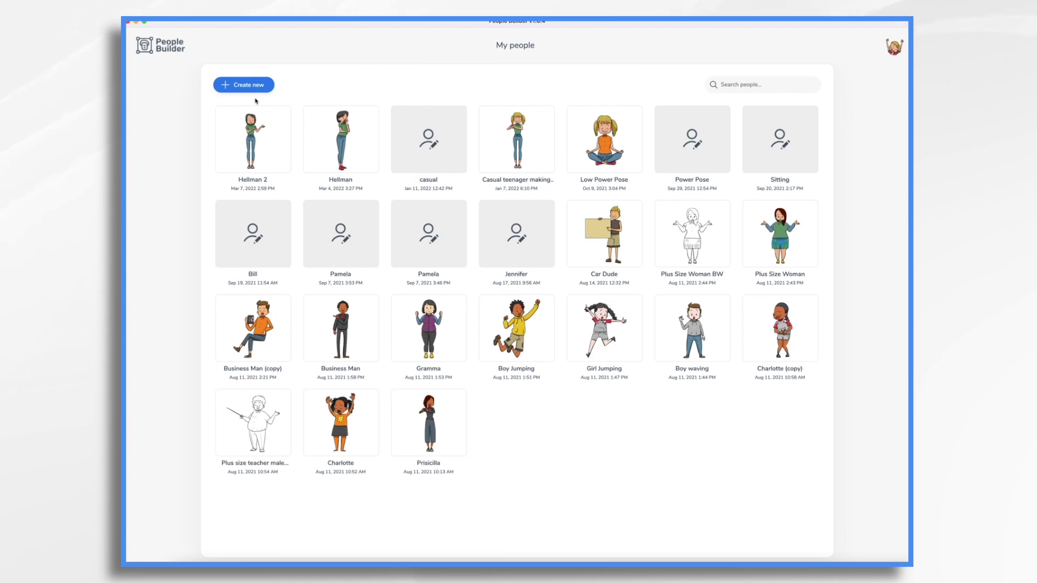
click(247, 87)
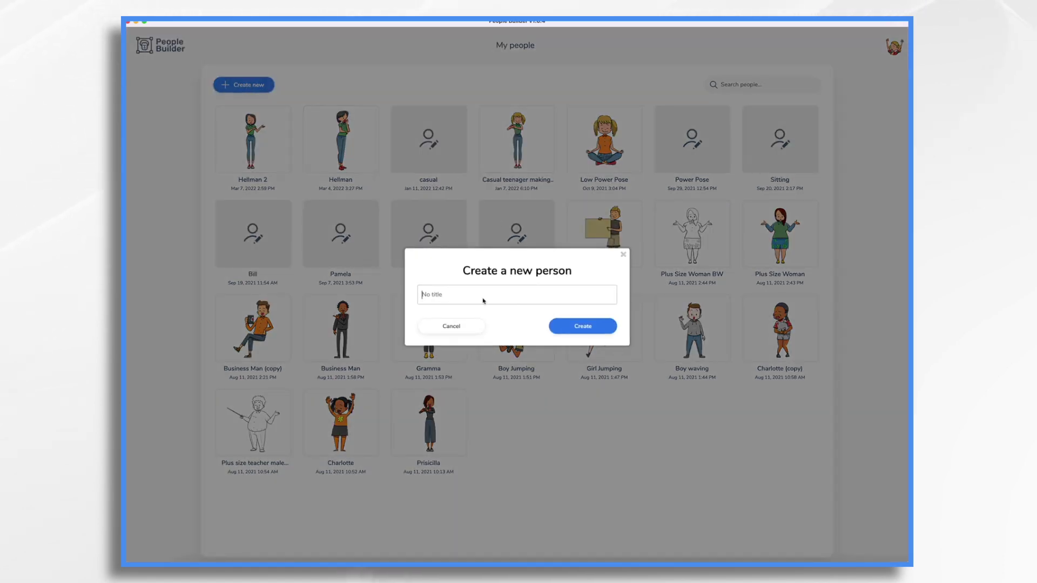
text(Joe)
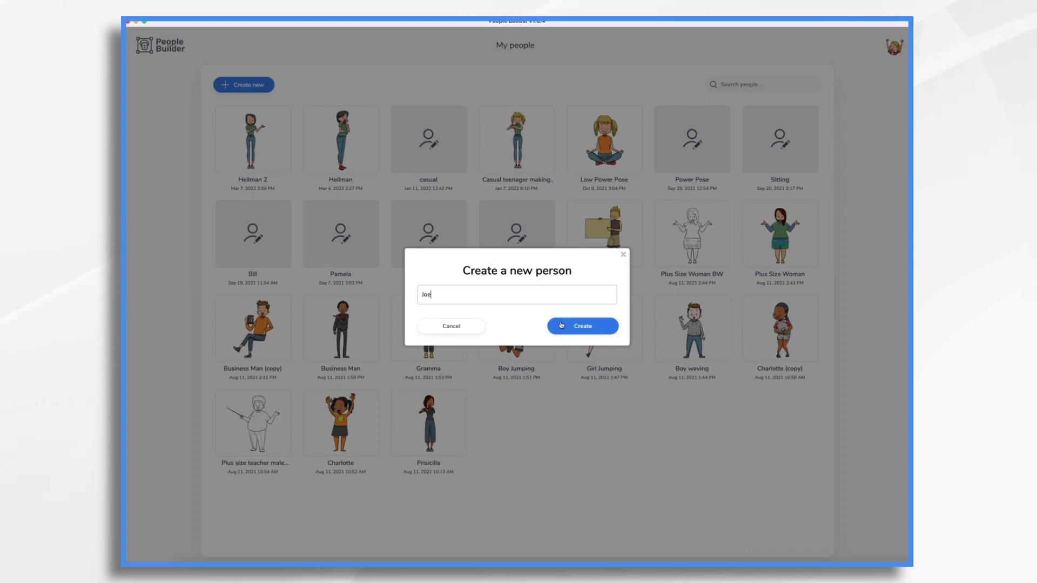
click(561, 325)
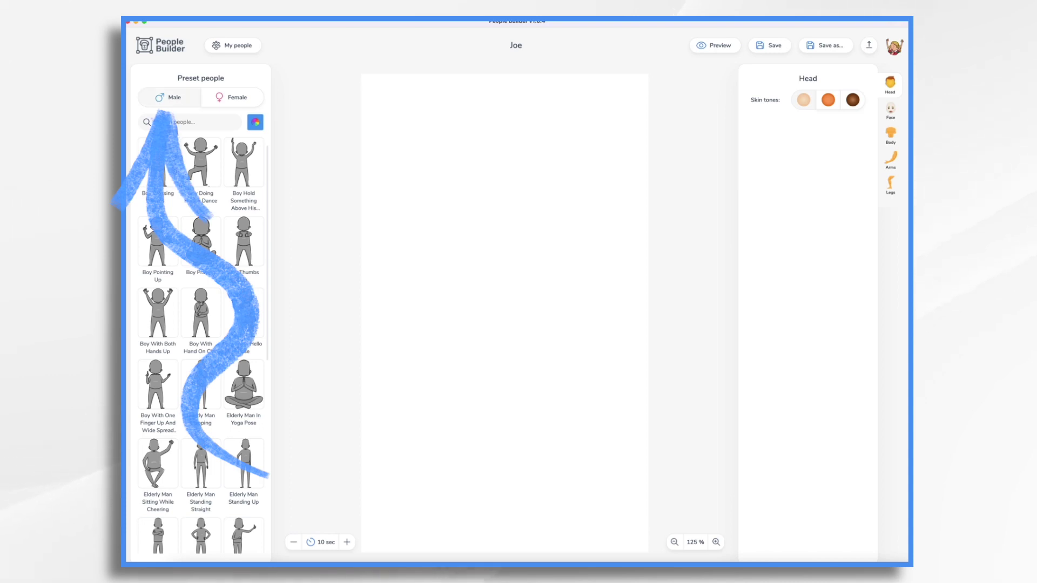
Add the coloured male preset "Man Holding And Pointing On Board" to the canvas
scroll(207, 303, down, 5)
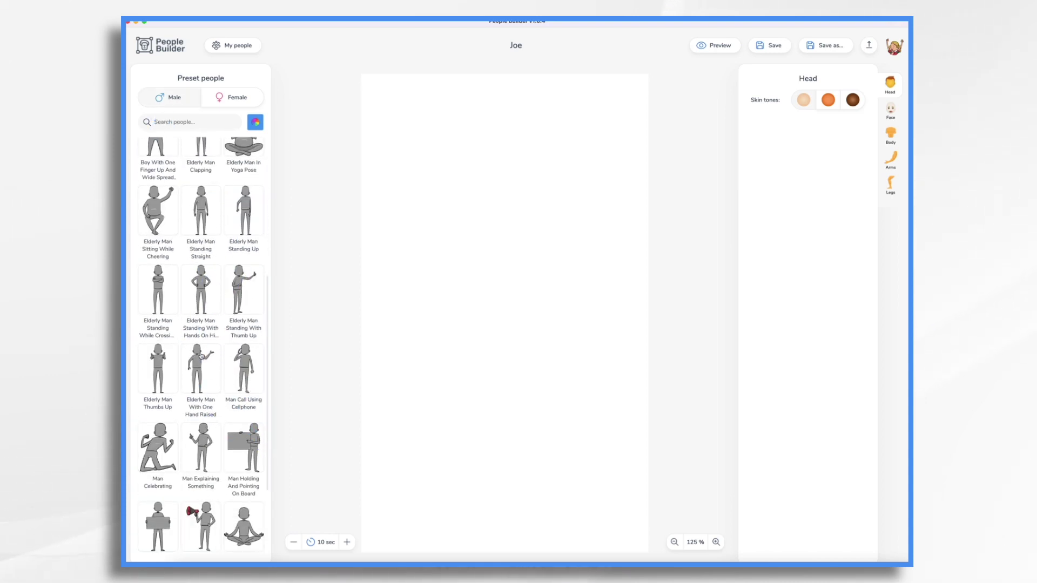
scroll(201, 360, down, 4)
scroll(201, 360, down, 1)
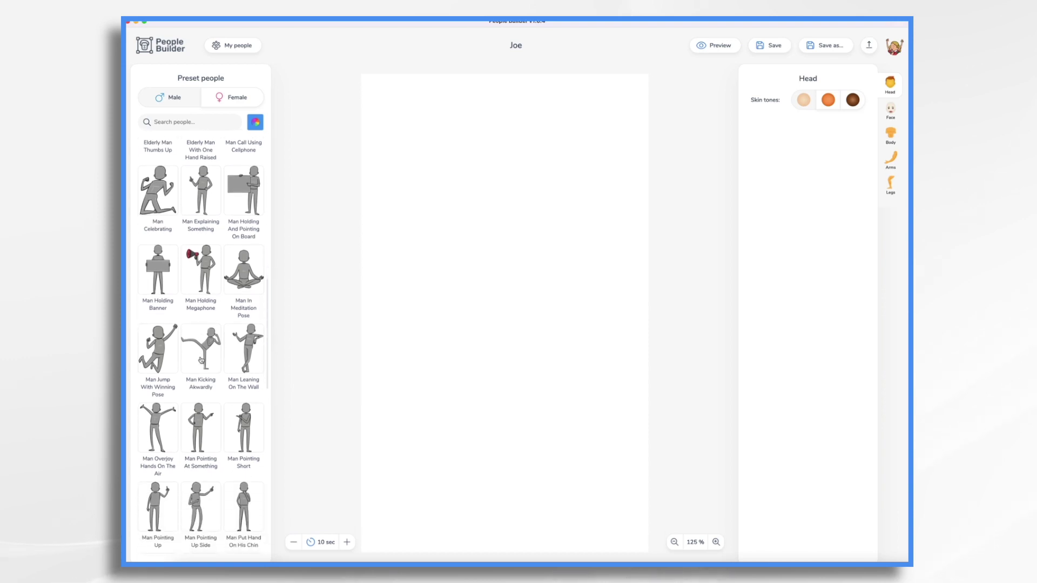
scroll(201, 360, down, 5)
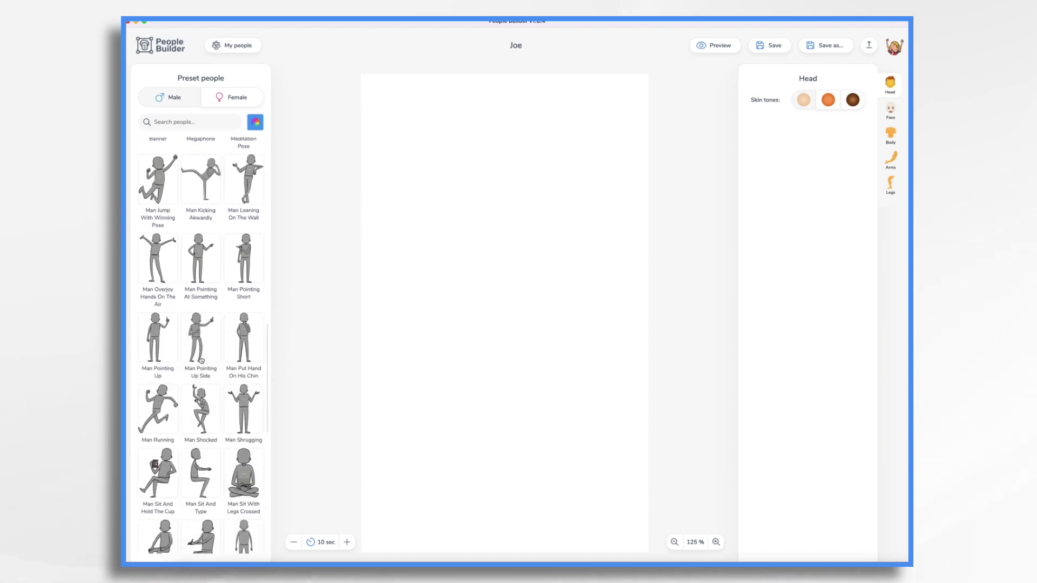
scroll(201, 359, down, 3)
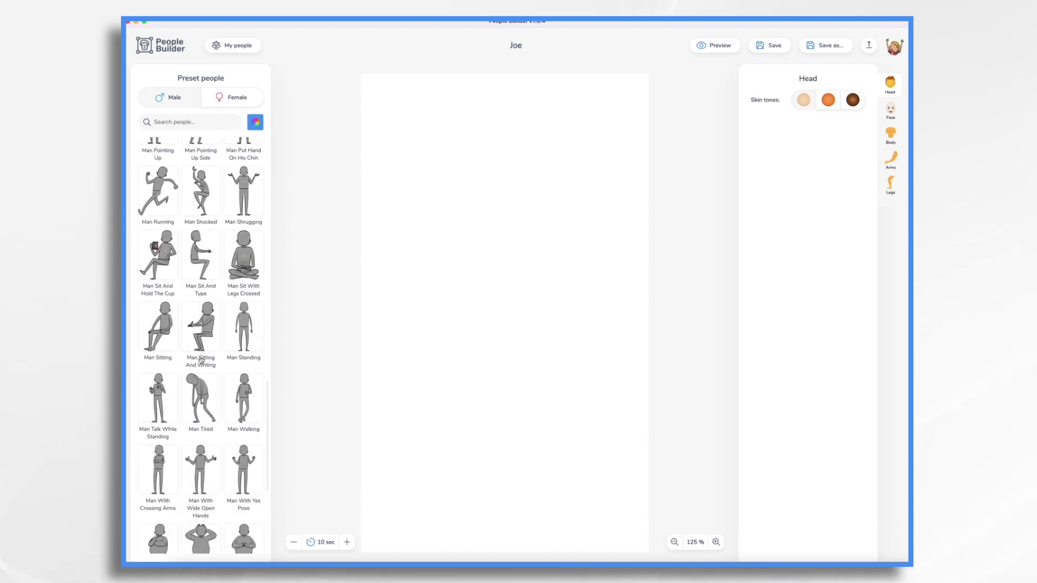
scroll(200, 359, up, 5)
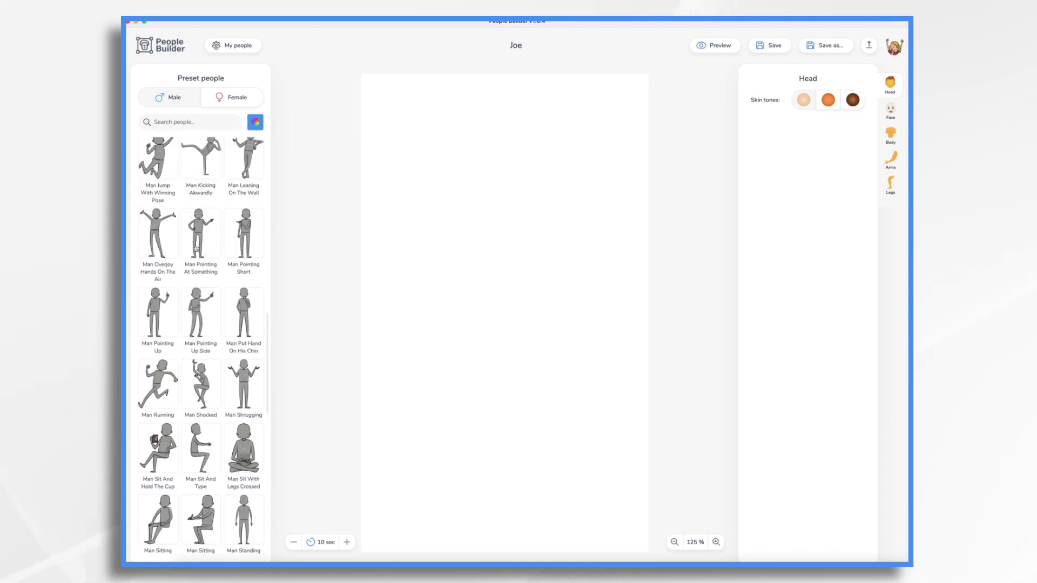
scroll(195, 247, up, 3)
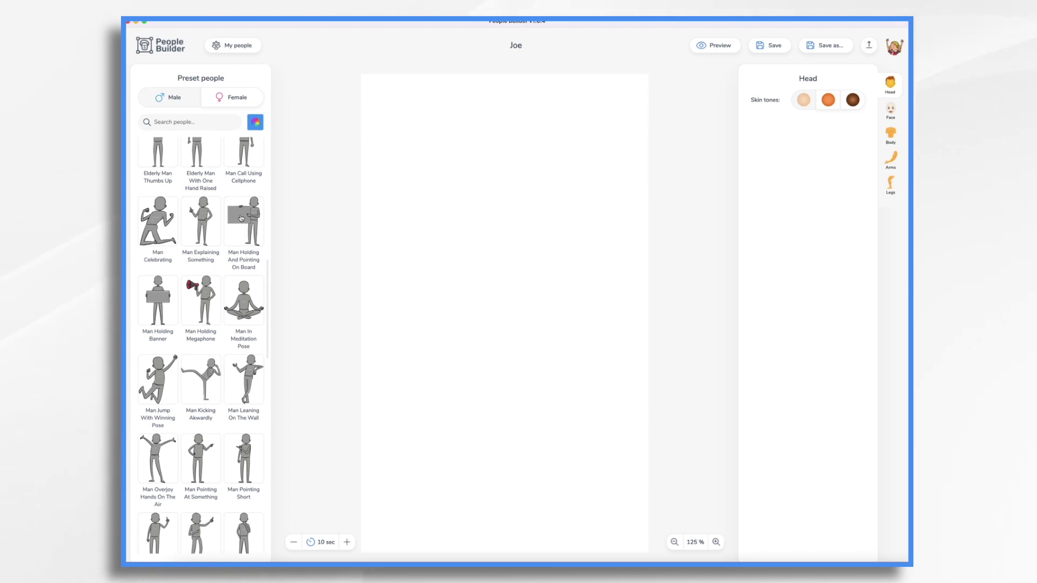
drag(242, 218, 523, 282)
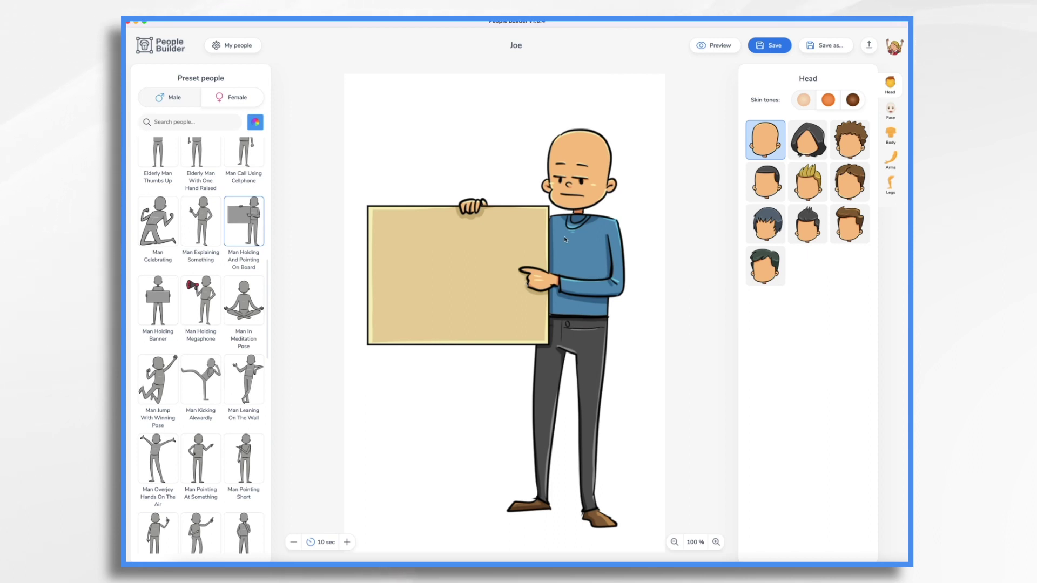
Replace the character with the black-and-white version of the "Man Holding And Pointing On Board" preset, discarding customizations
click(256, 123)
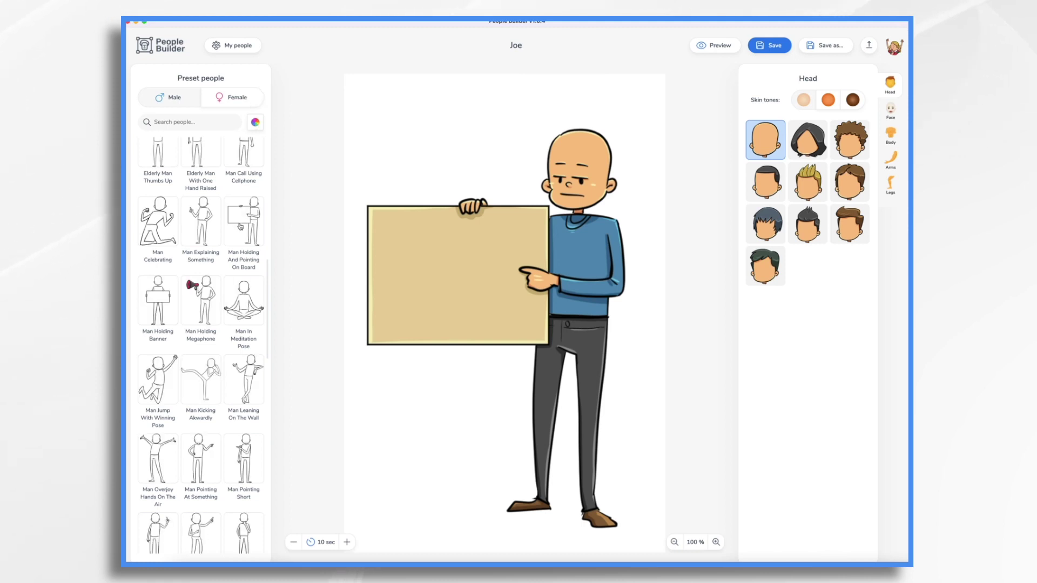
drag(243, 222, 534, 165)
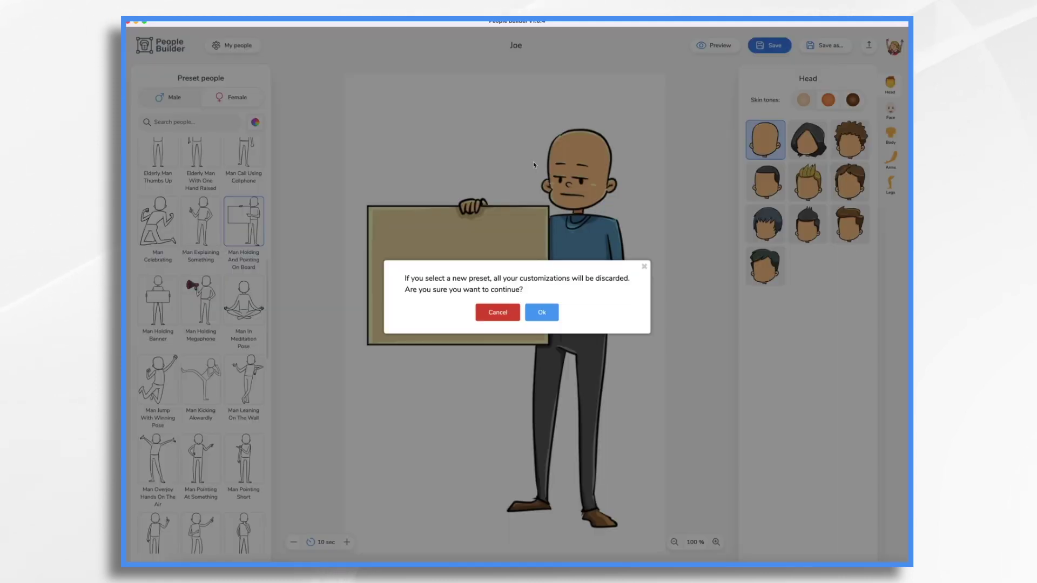
click(548, 315)
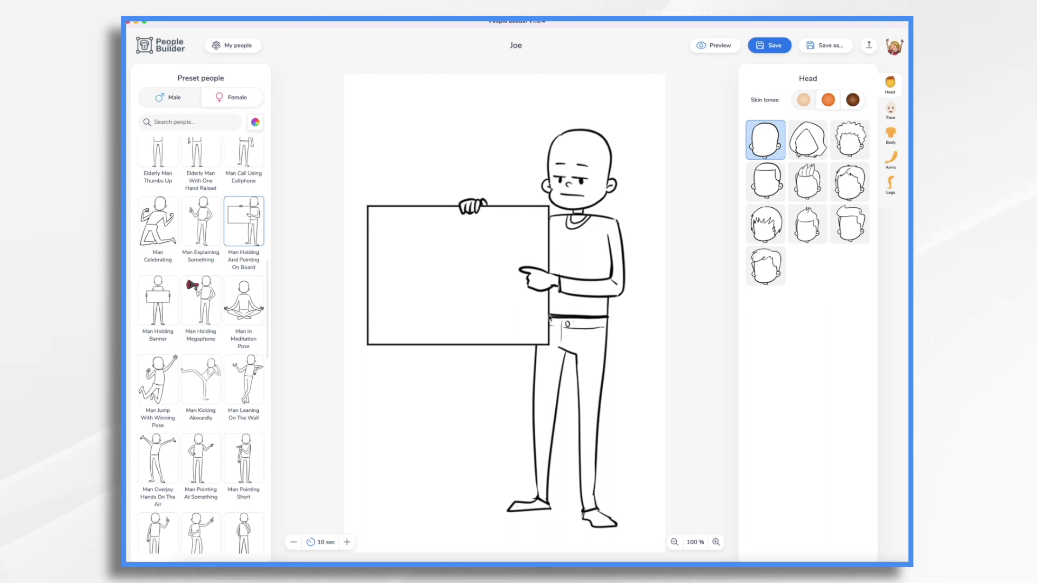
Switch the presets back to colour and reapply "Man Holding And Pointing On Board" to the canvas
click(256, 123)
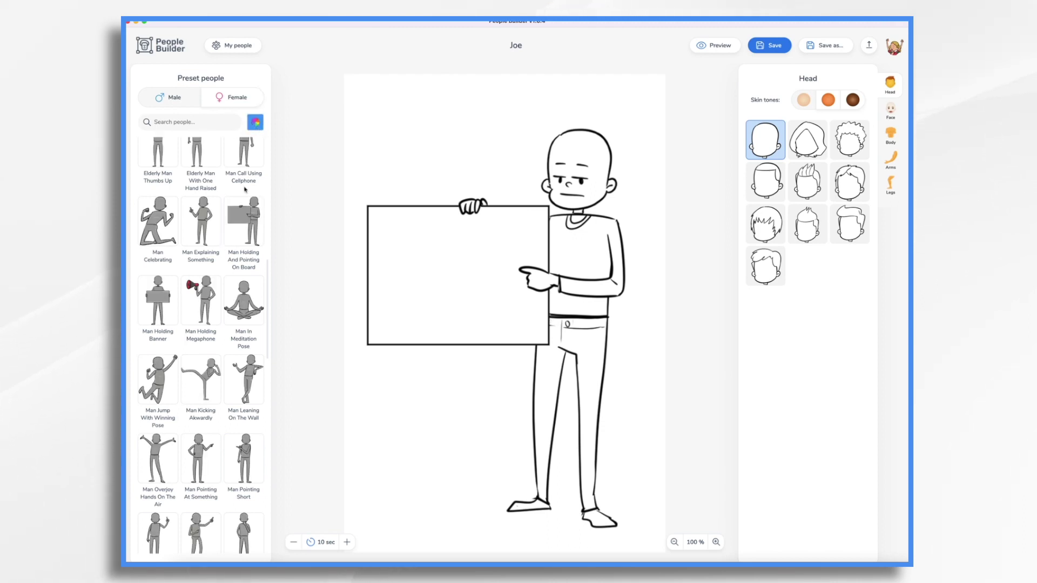
click(242, 213)
click(552, 317)
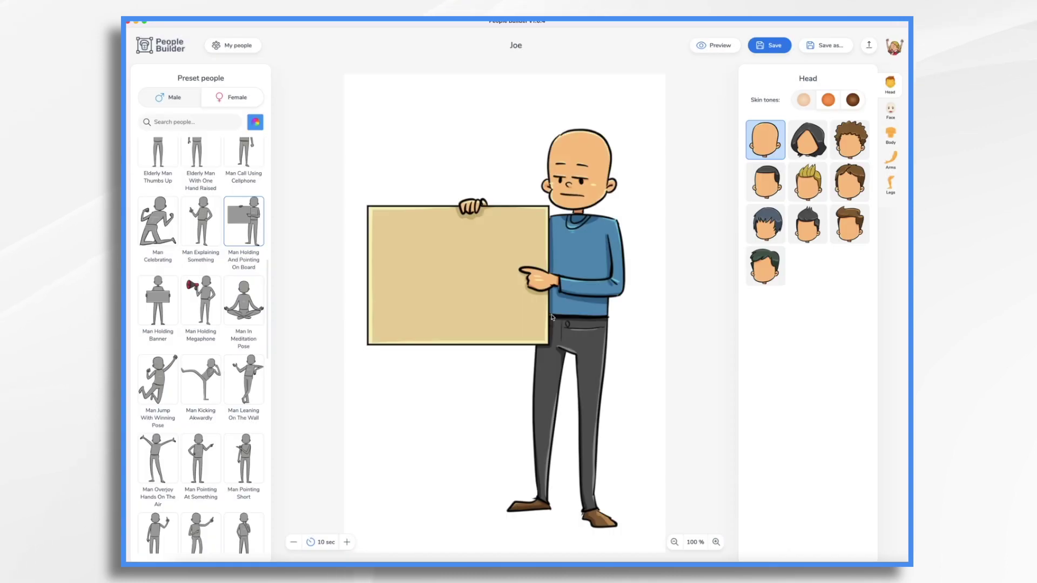
Look through the customization options for the character's face, body, arms and legs, ending at the head options
click(890, 111)
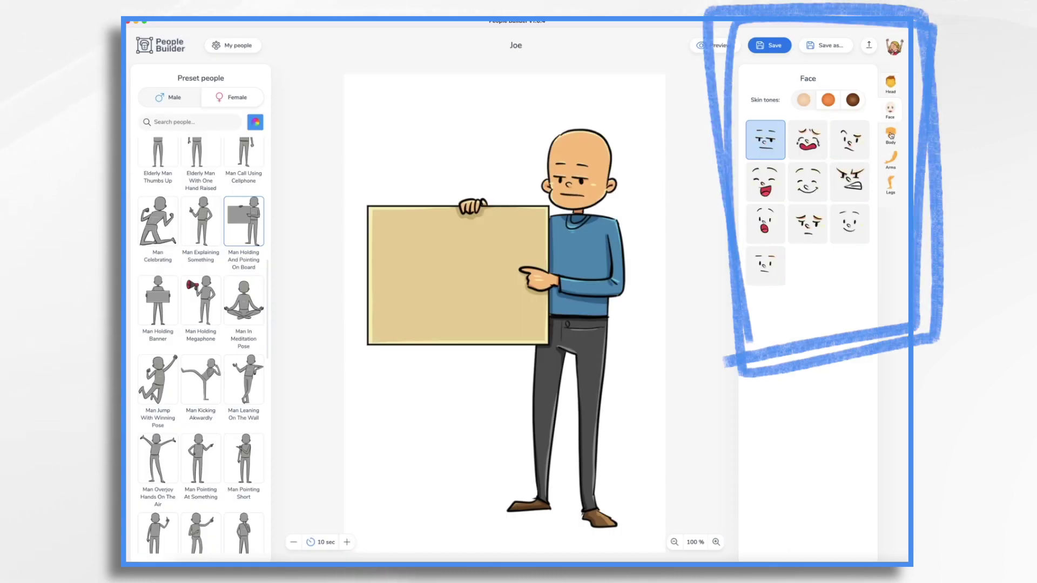
click(891, 135)
click(896, 162)
click(895, 197)
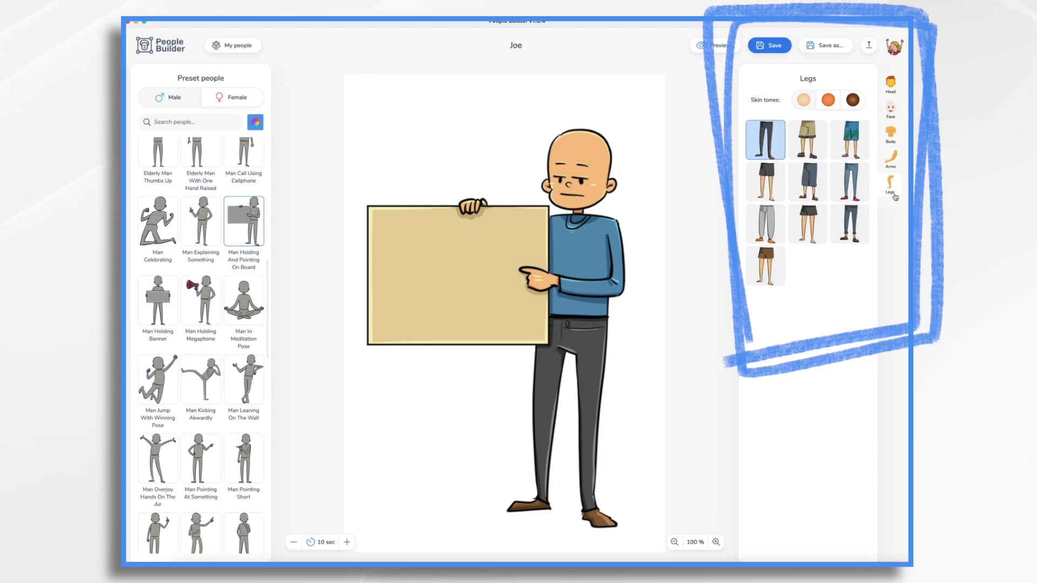
click(889, 84)
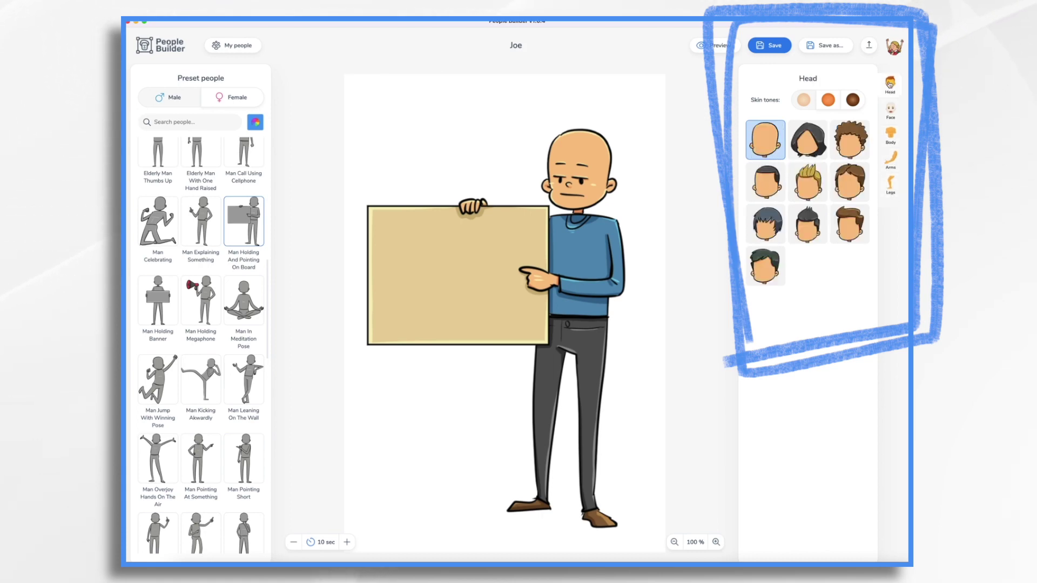
Try the middle skin tone on the character with the dark tied-back ponytail hairstyle
click(827, 100)
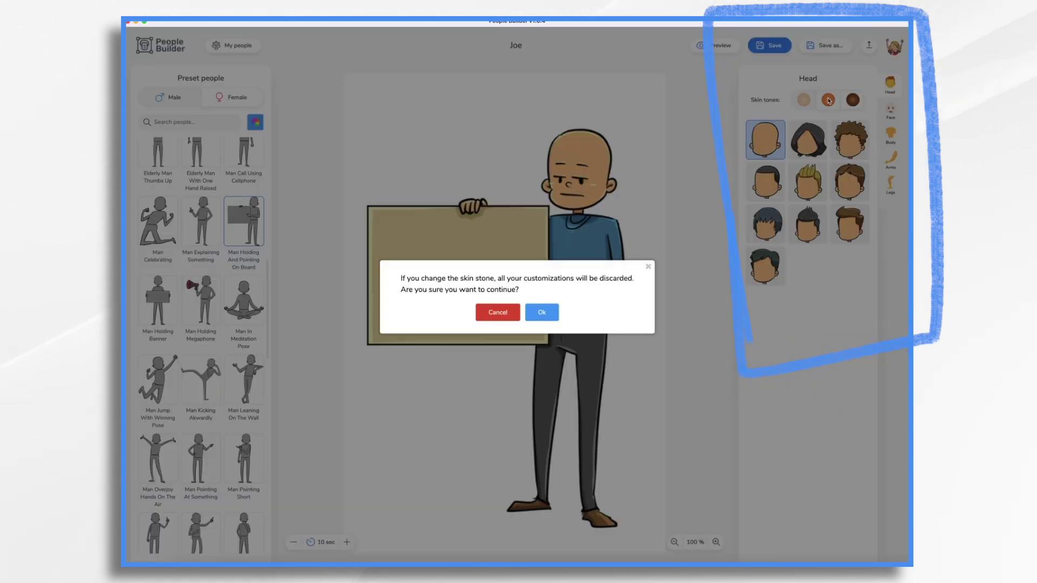
click(541, 313)
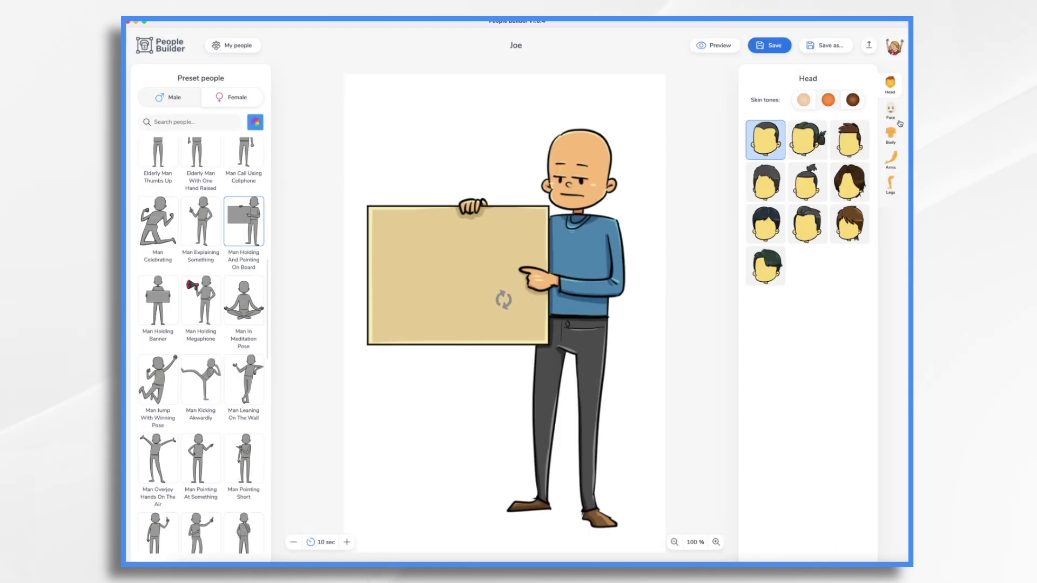
click(801, 148)
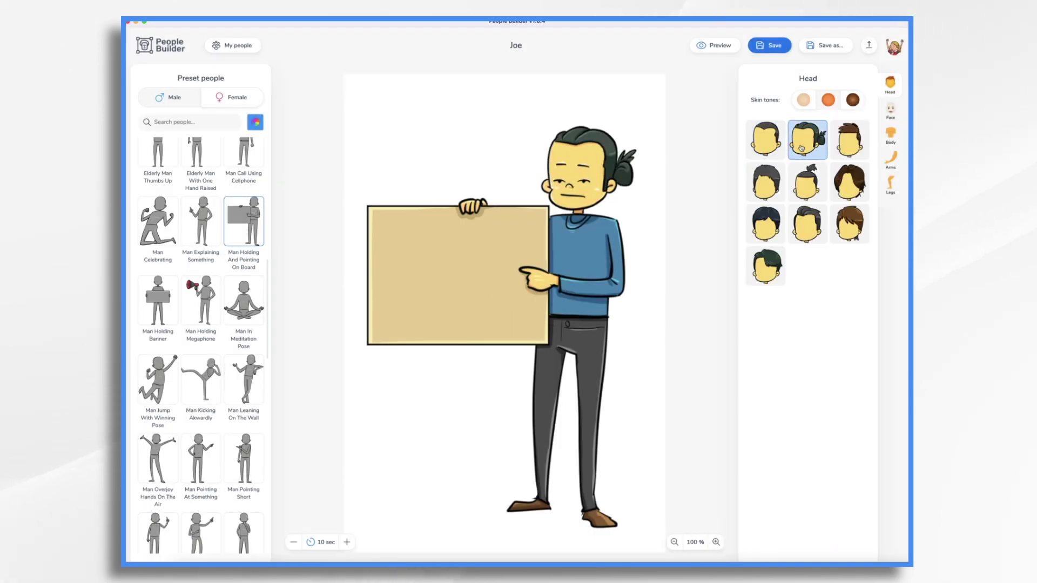
Try the darkest skin tone on the character with the short-sided hairstyle that has black curls on top
click(852, 101)
click(540, 310)
click(816, 146)
click(849, 224)
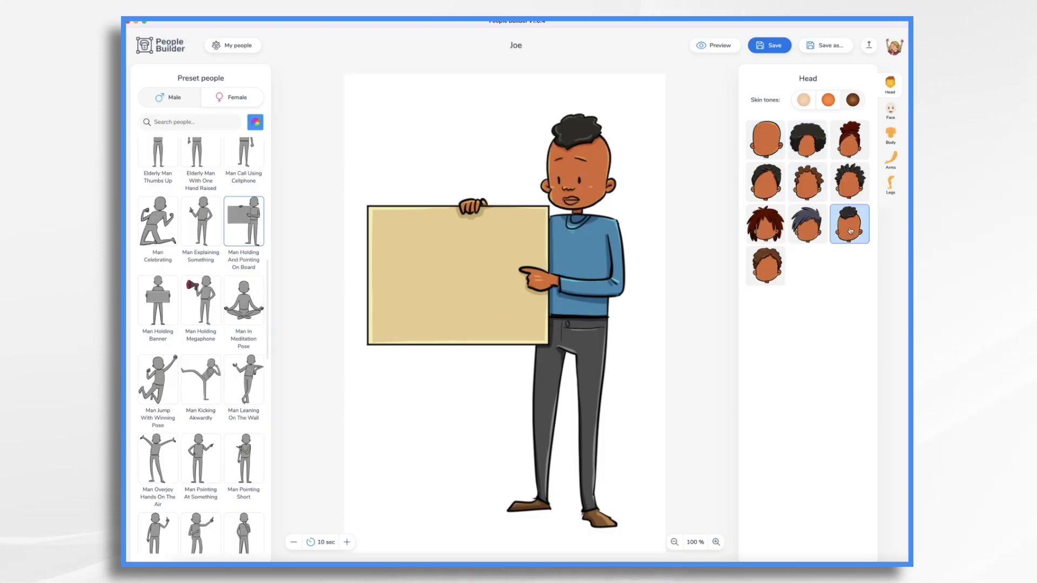
Set the character's skin tone to the lightest option and give him the short brown side-swept hairstyle
click(804, 100)
click(542, 312)
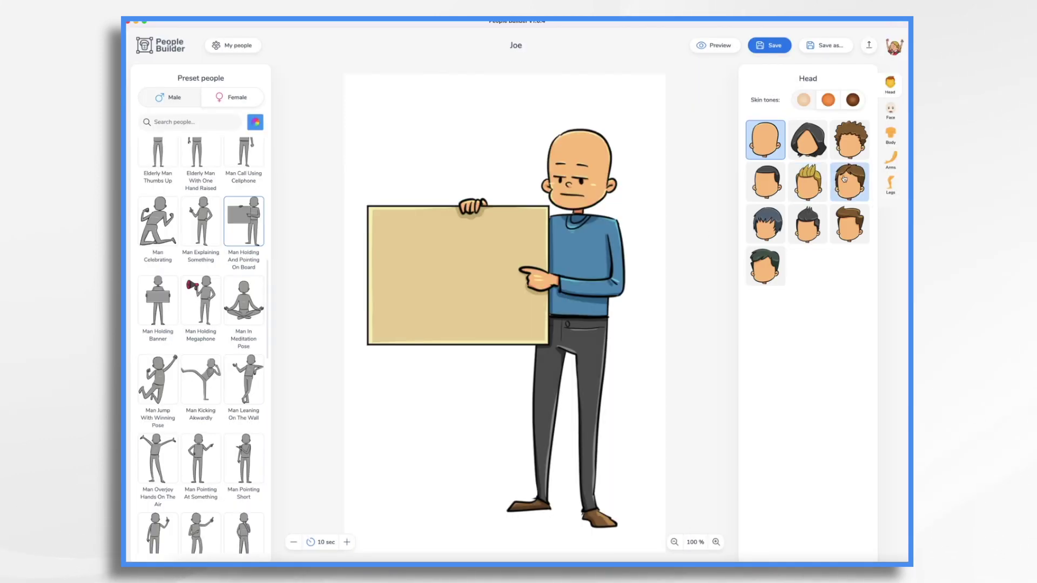
click(761, 234)
click(852, 233)
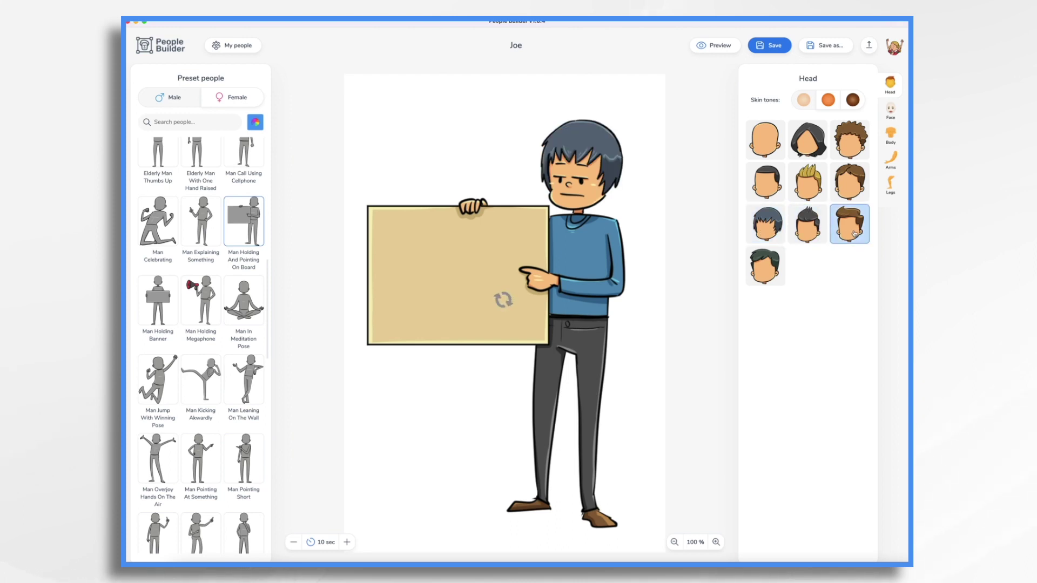
click(857, 184)
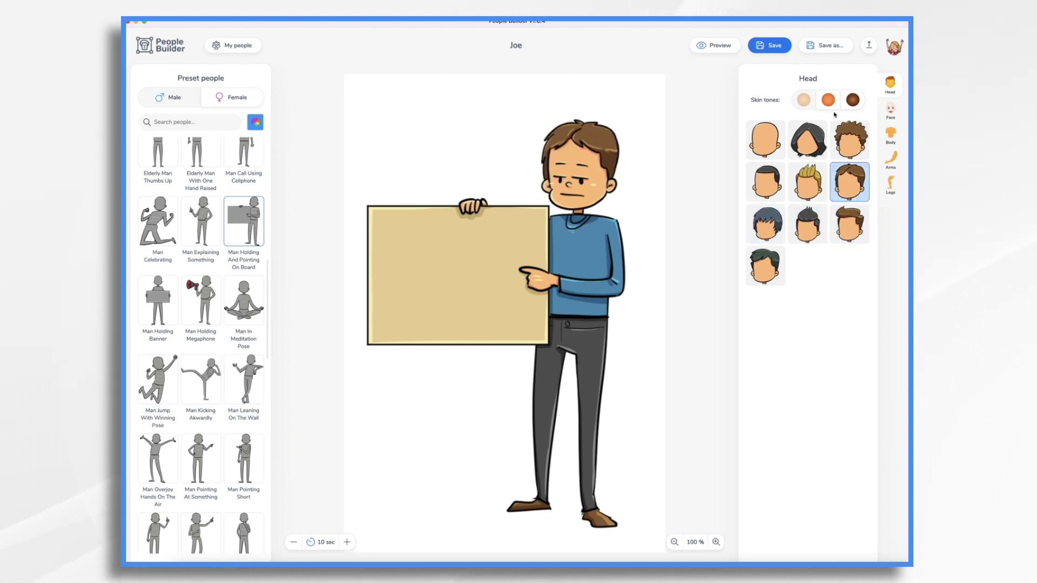
Give the character the closed-eye smiling face and the plain dark brown shirt body
click(889, 112)
click(818, 180)
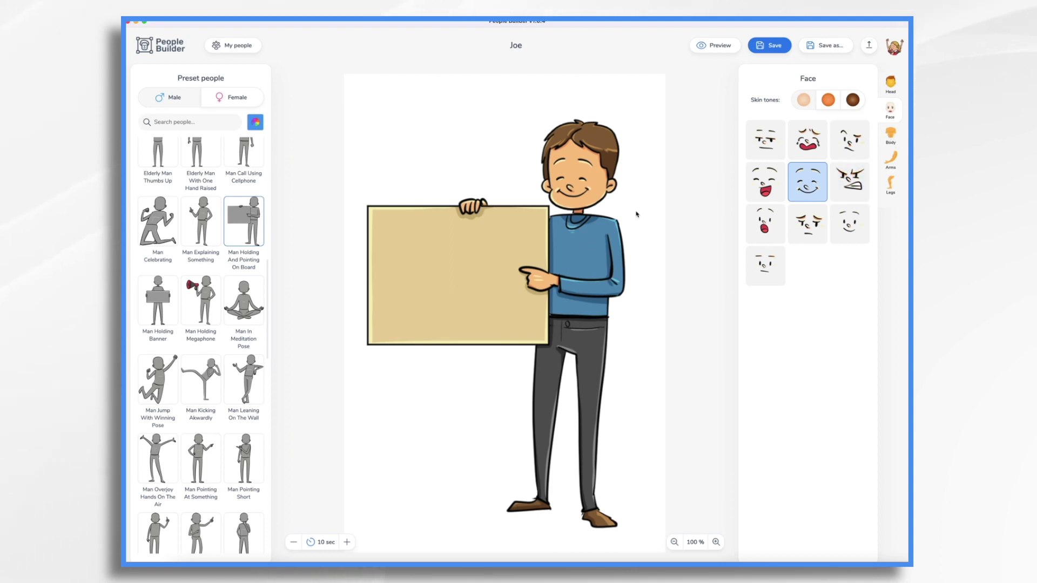
click(890, 136)
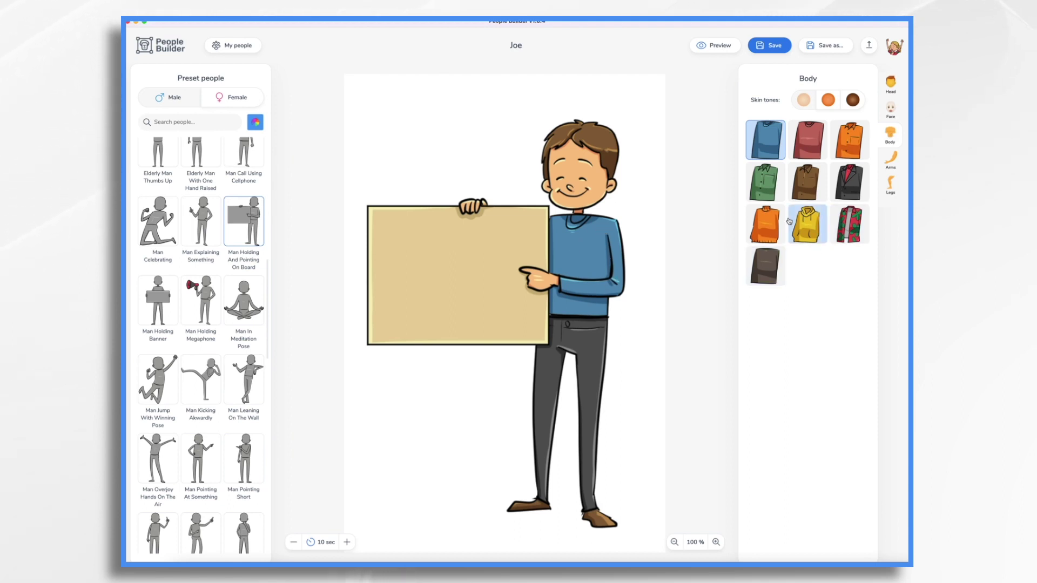
click(761, 273)
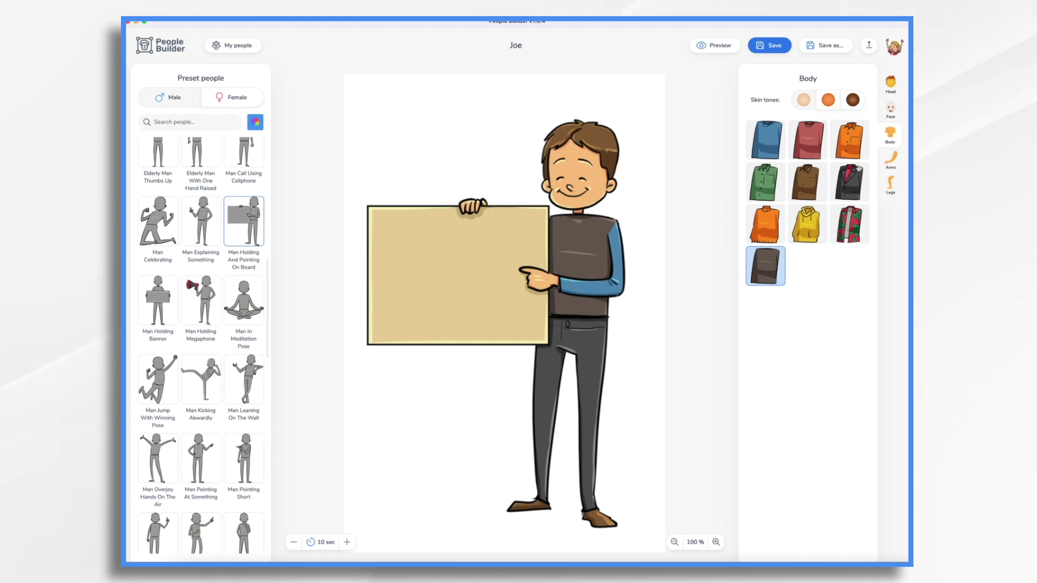
Give the character bare arms holding the board, and blue jeans with red shoes for the legs
click(891, 159)
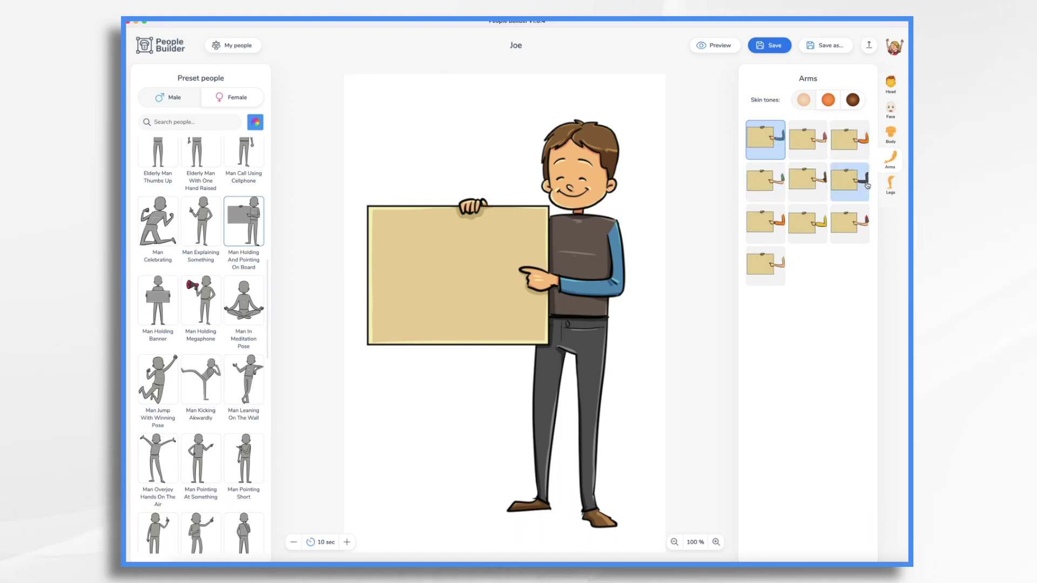
click(779, 270)
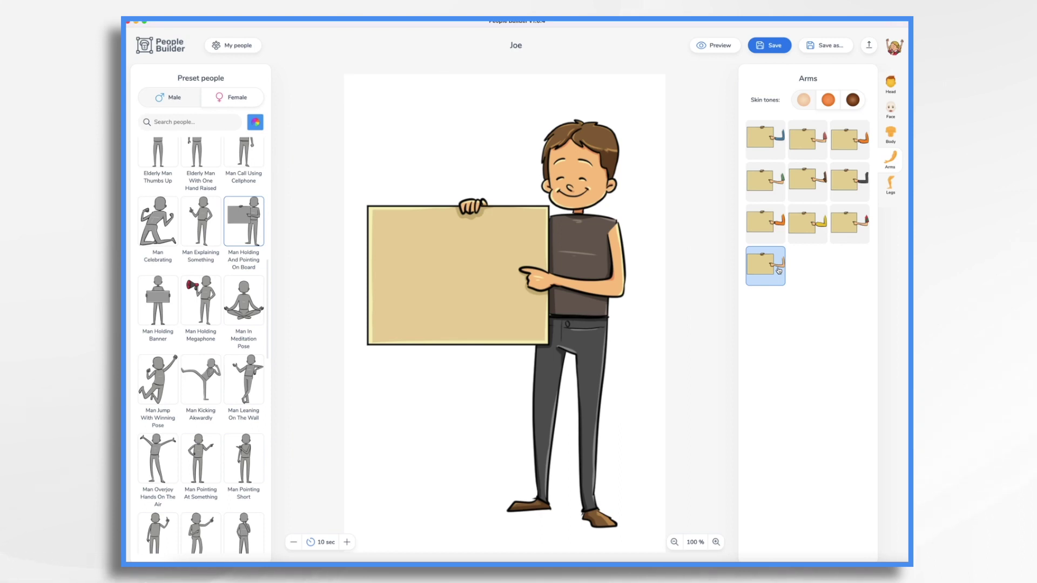
click(890, 185)
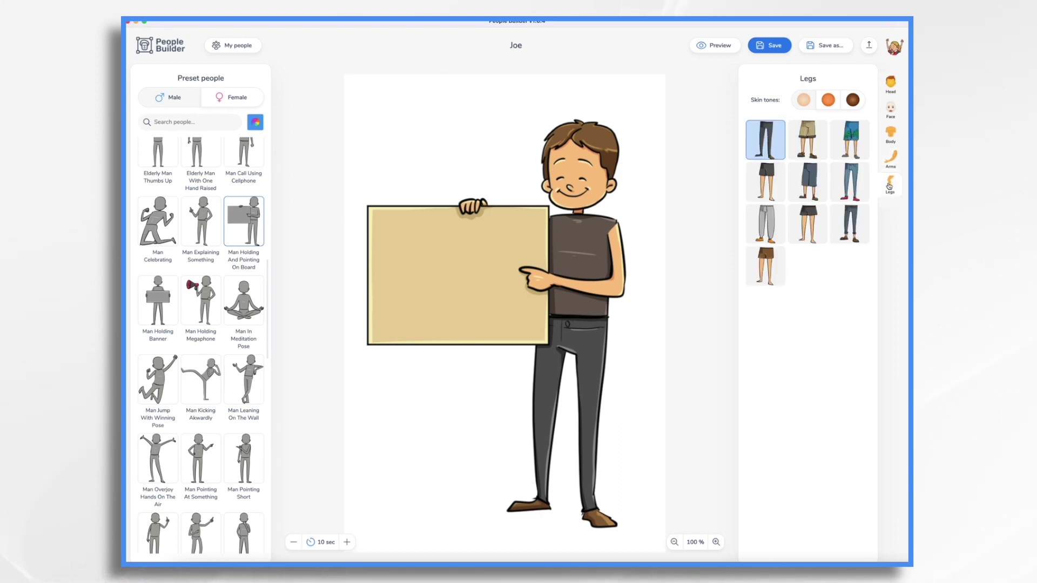
click(844, 187)
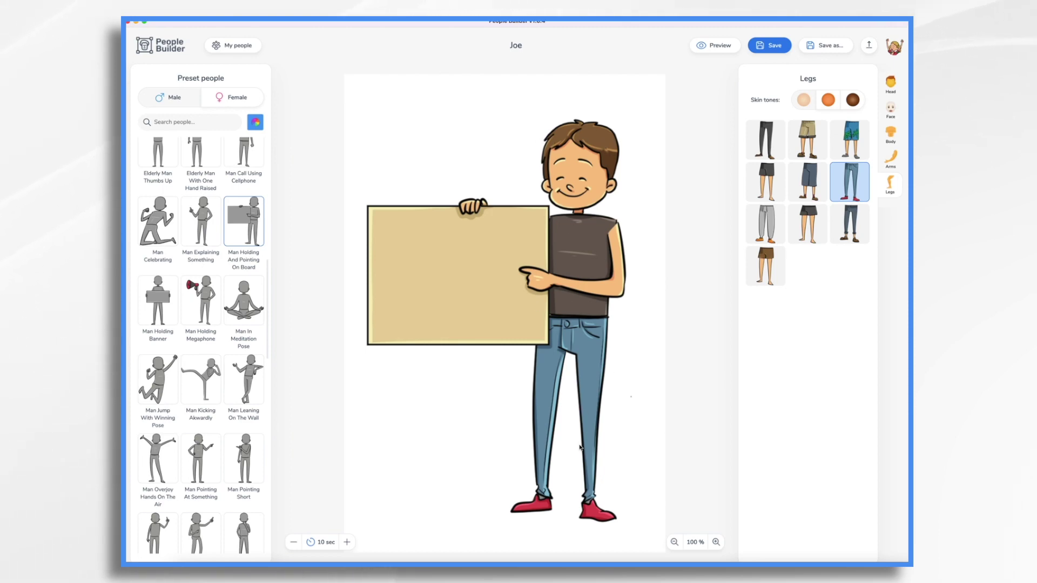
Save the character and export it in DAS format to the Desktop as Joe.das
click(771, 45)
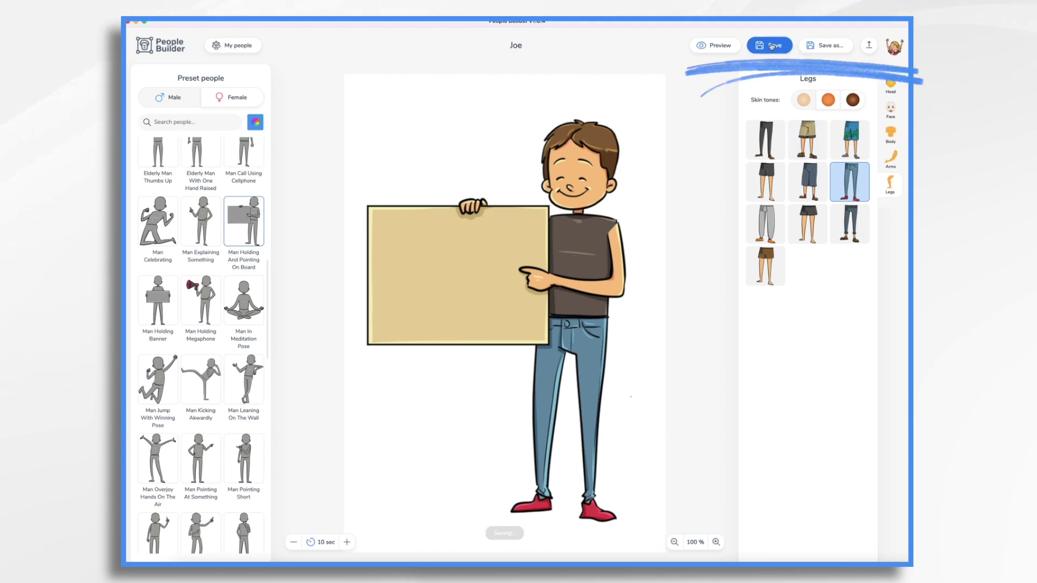
click(868, 45)
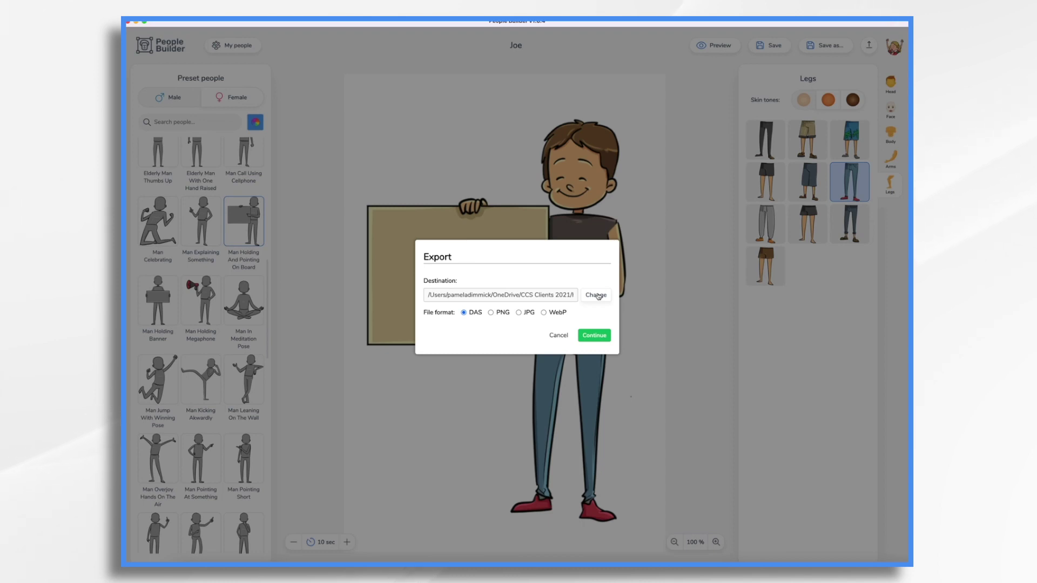
click(597, 295)
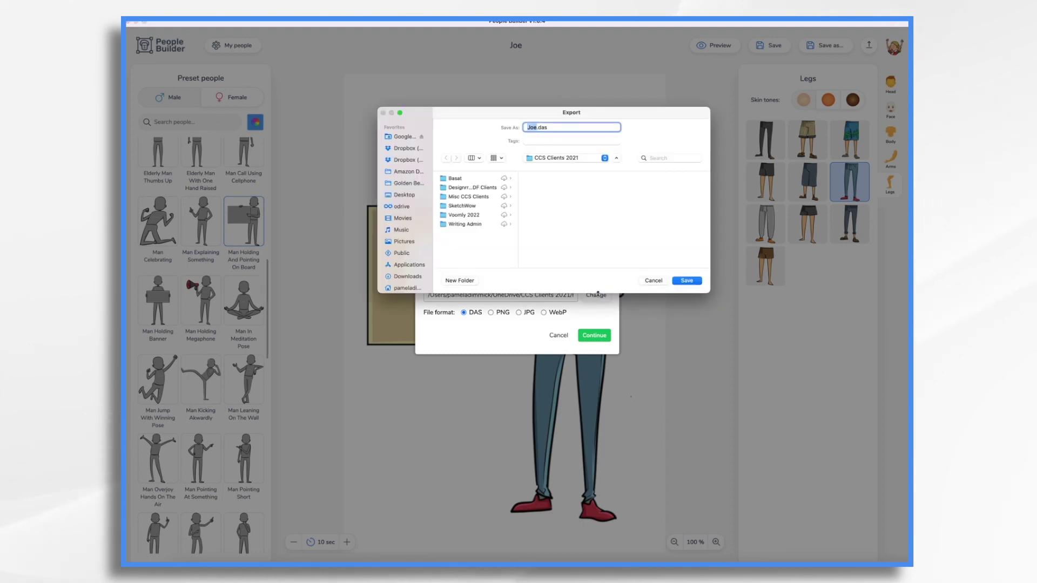
click(402, 196)
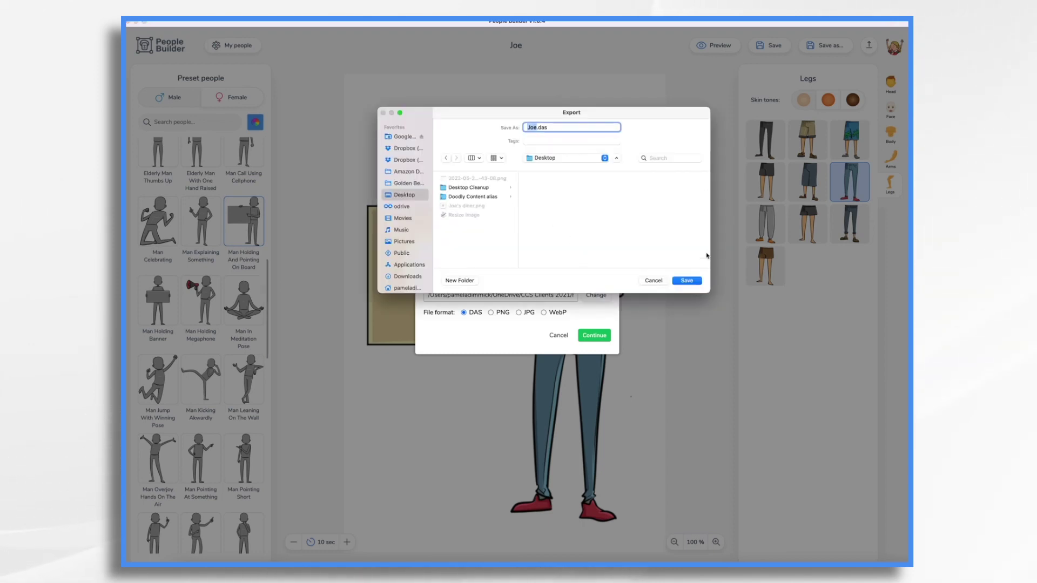
click(686, 280)
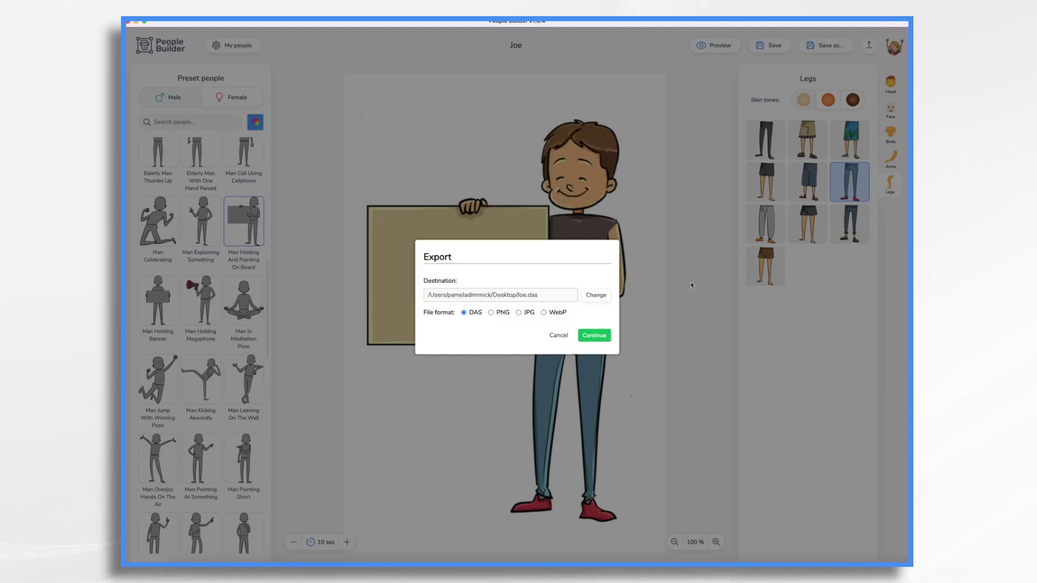
click(595, 336)
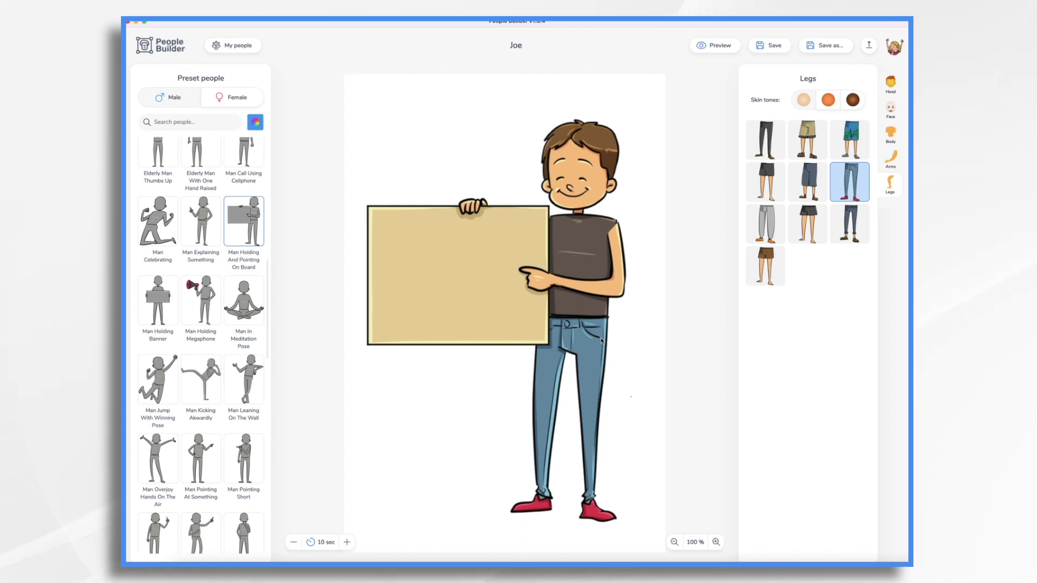
Replace the character with the Man Holding Megaphone preset, discarding the customizations, and give him blue jeans with red shoes
click(202, 311)
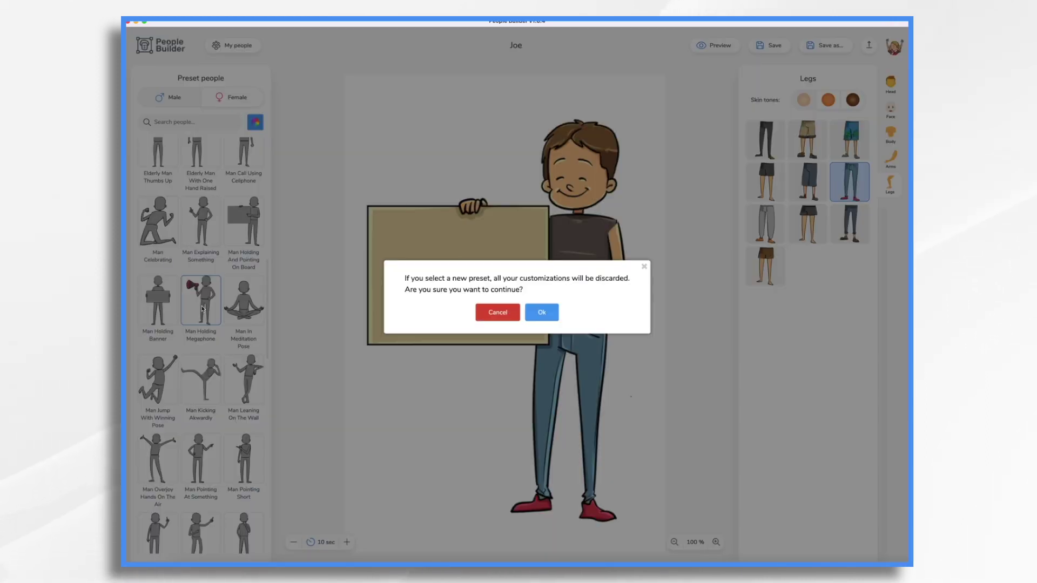
click(540, 314)
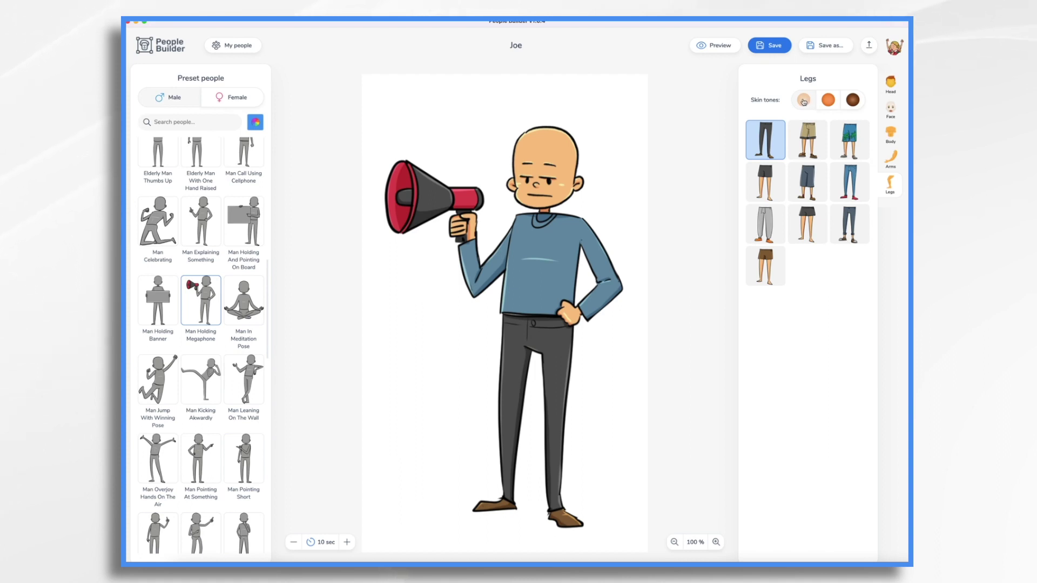
click(851, 184)
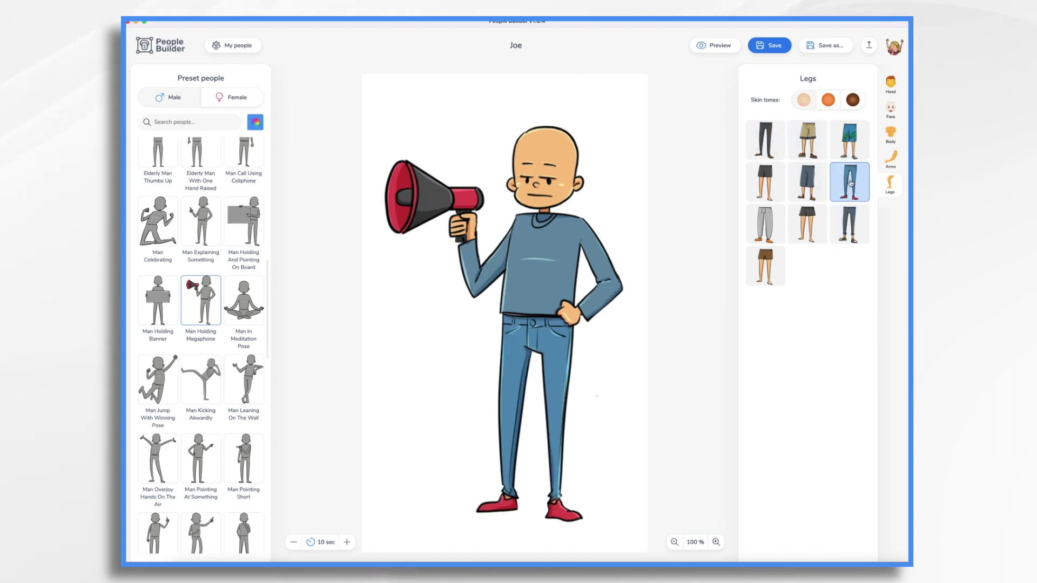
Give the megaphone character bare arms and the plain dark brown shirt body
click(893, 158)
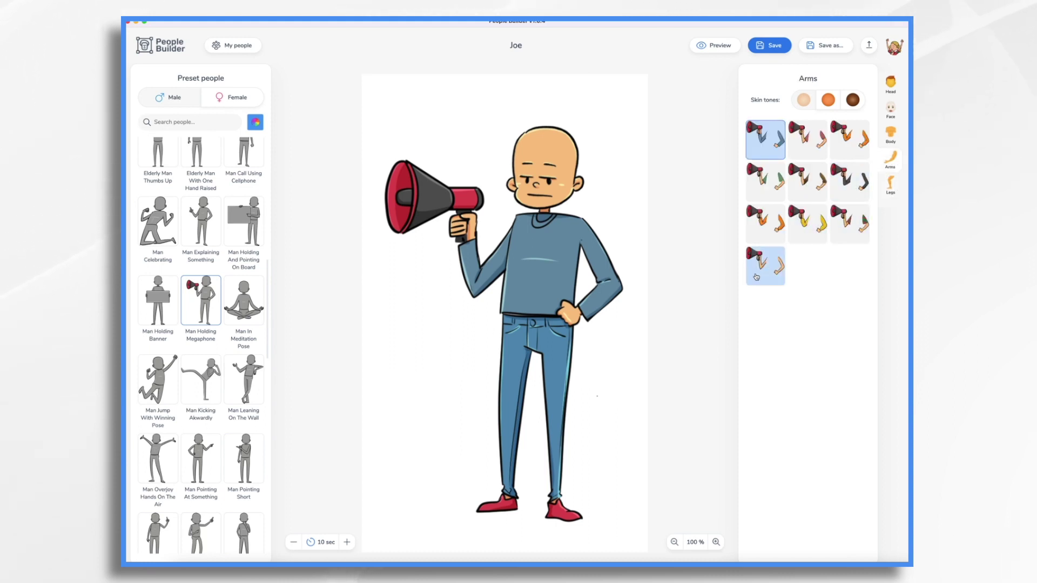
click(848, 136)
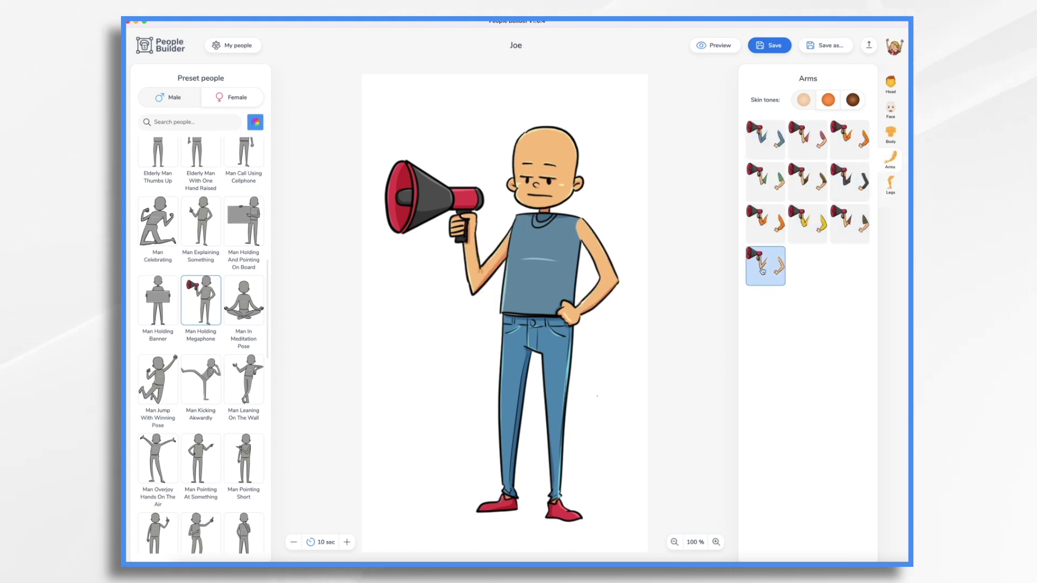
click(890, 133)
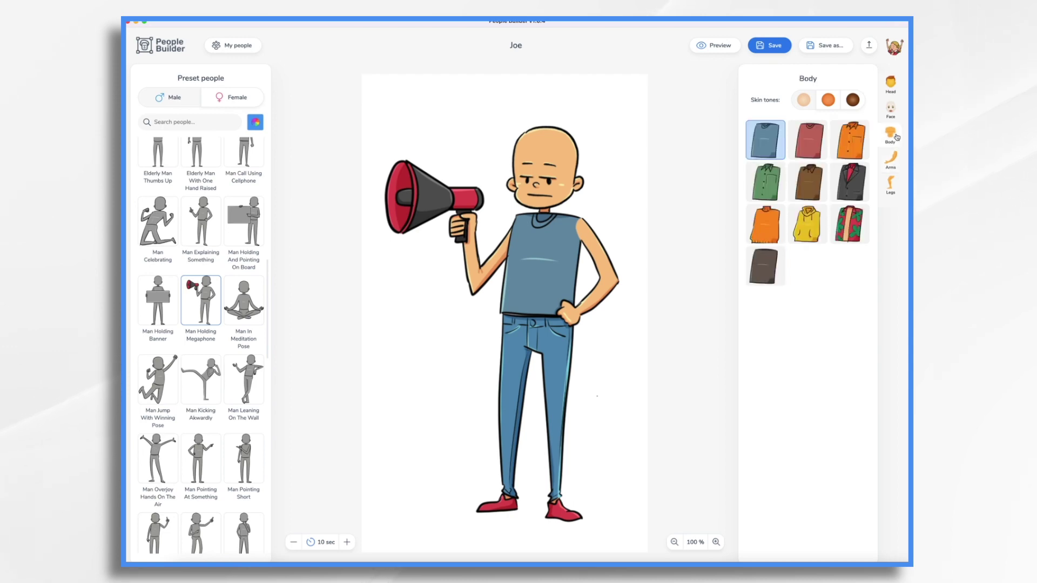
click(764, 273)
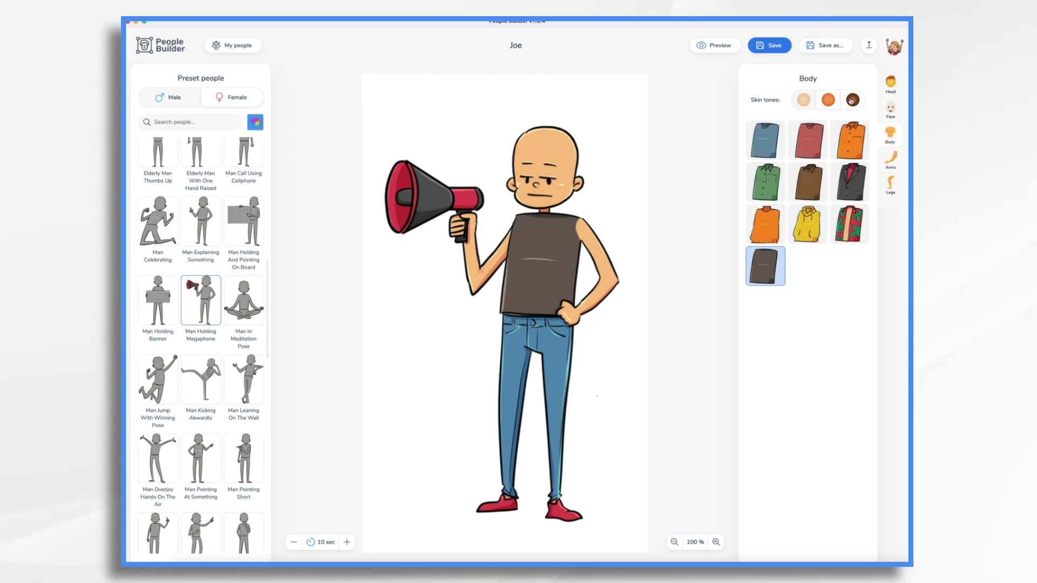
Give the megaphone character the laughing open-mouthed face with closed eyes and the short brown side-swept hairstyle
click(891, 111)
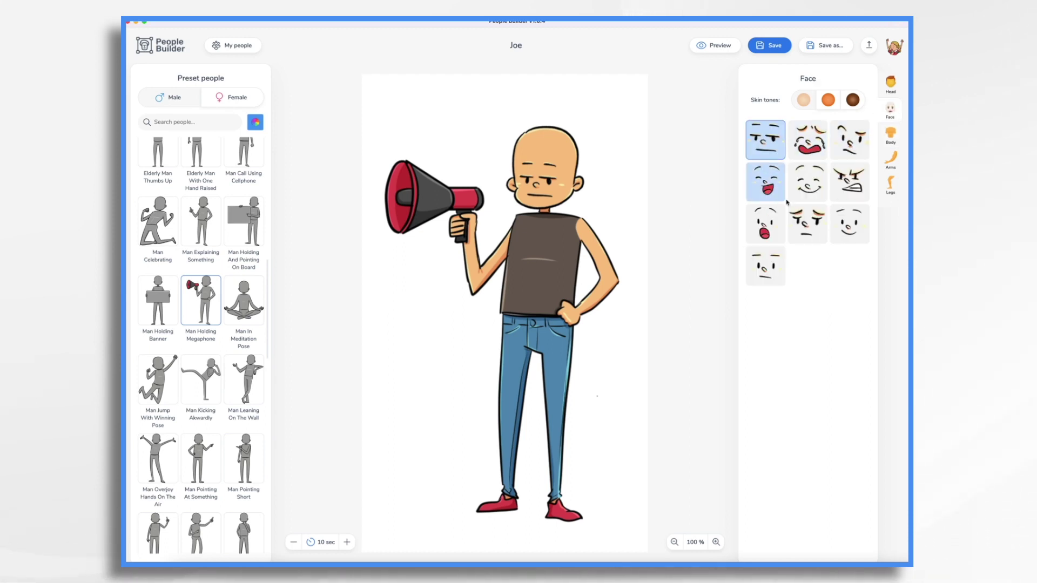
click(761, 186)
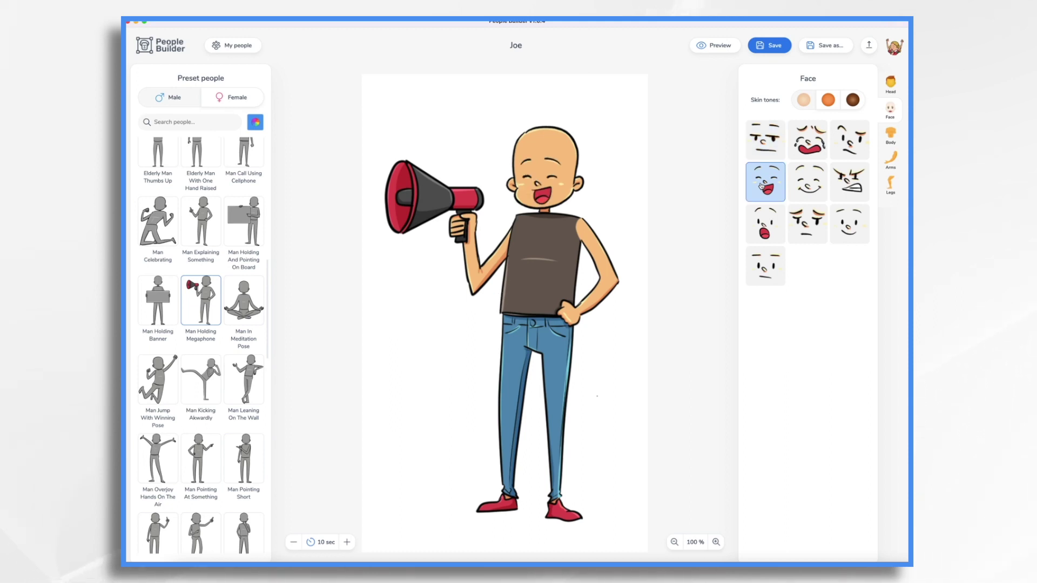
click(890, 82)
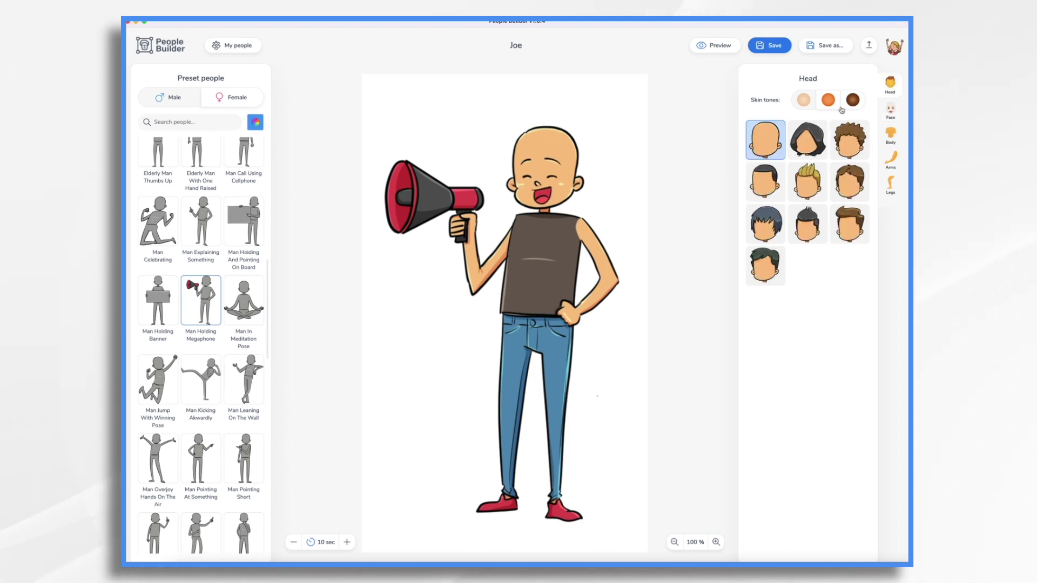
click(851, 190)
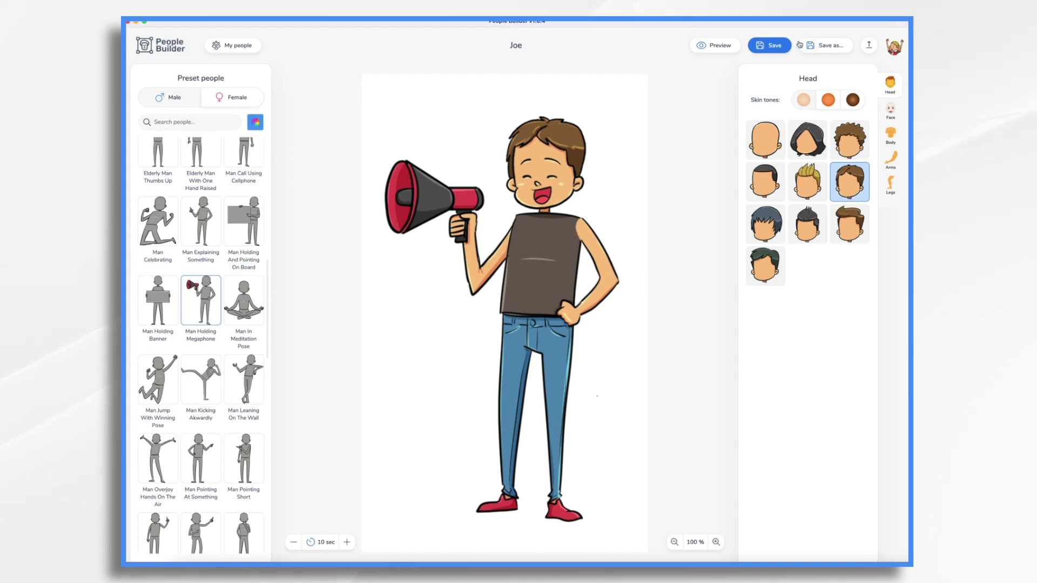
Rename the character Joe Megaphone and save it
click(871, 46)
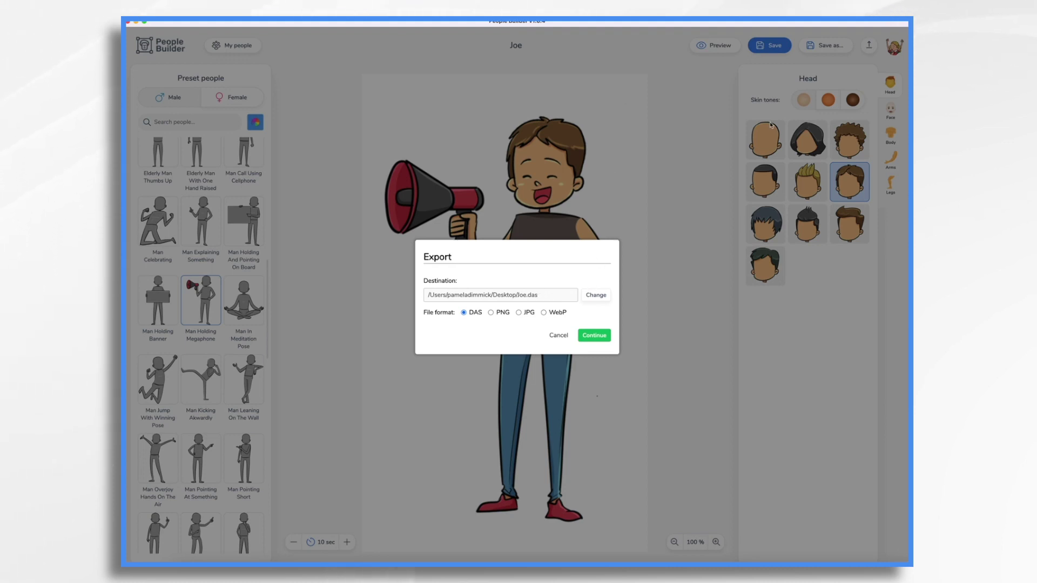
click(562, 338)
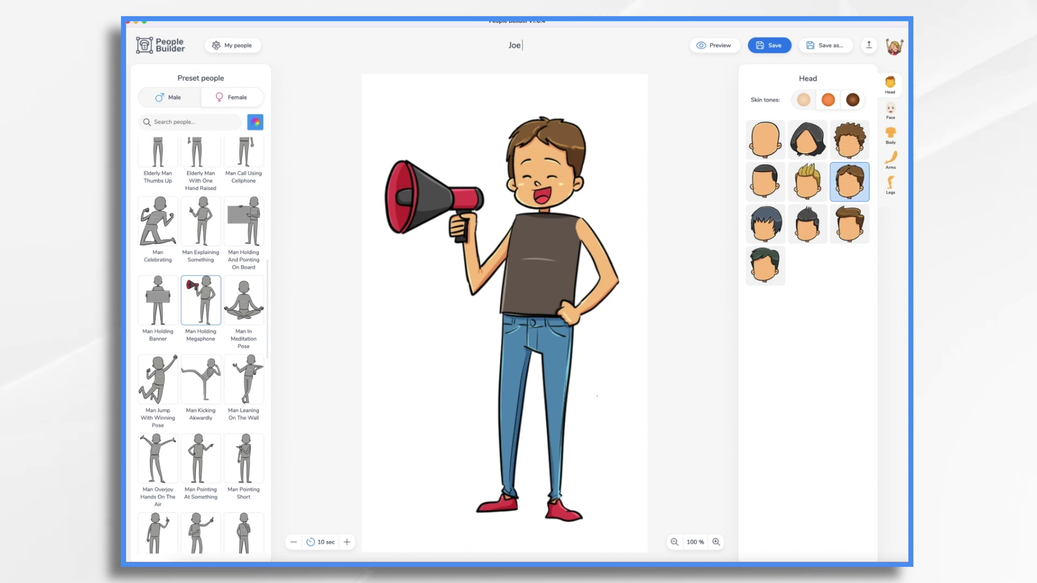
click(523, 45)
text(Megaphone)
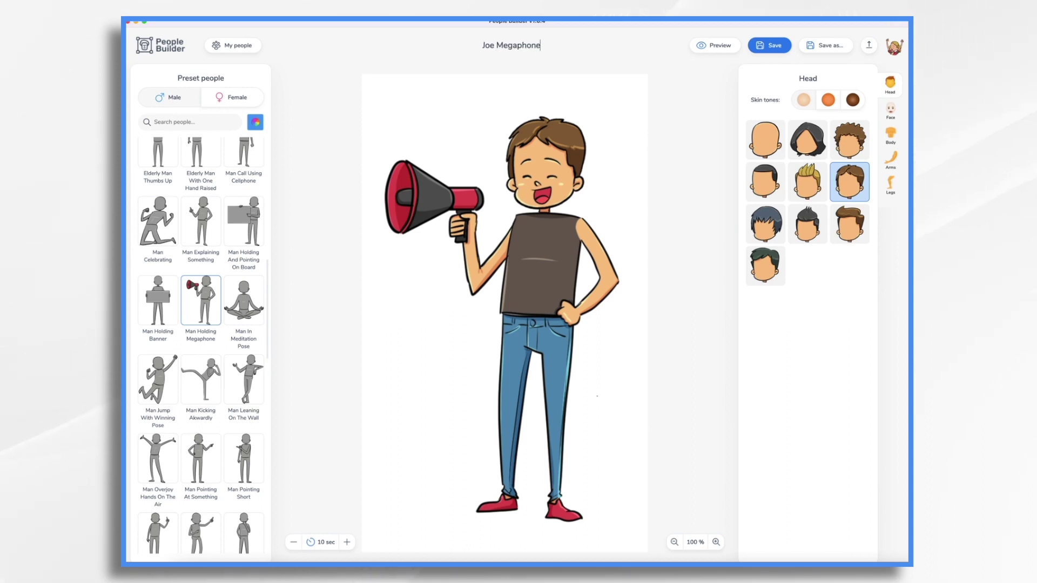
click(783, 46)
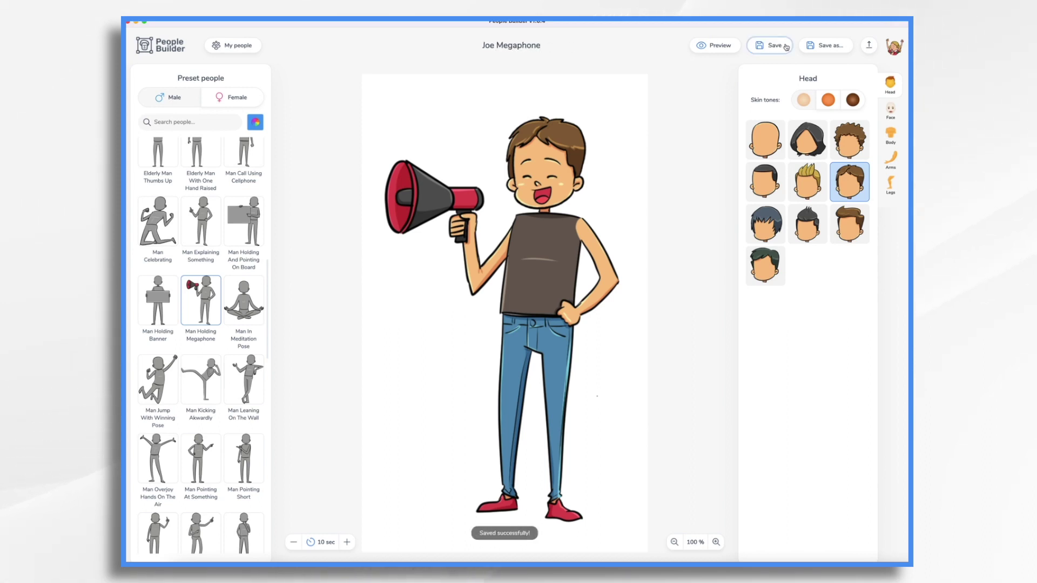
Export the megaphone character in DAS format to the Desktop as Joe Megaphone.das
key(super+shift+s)
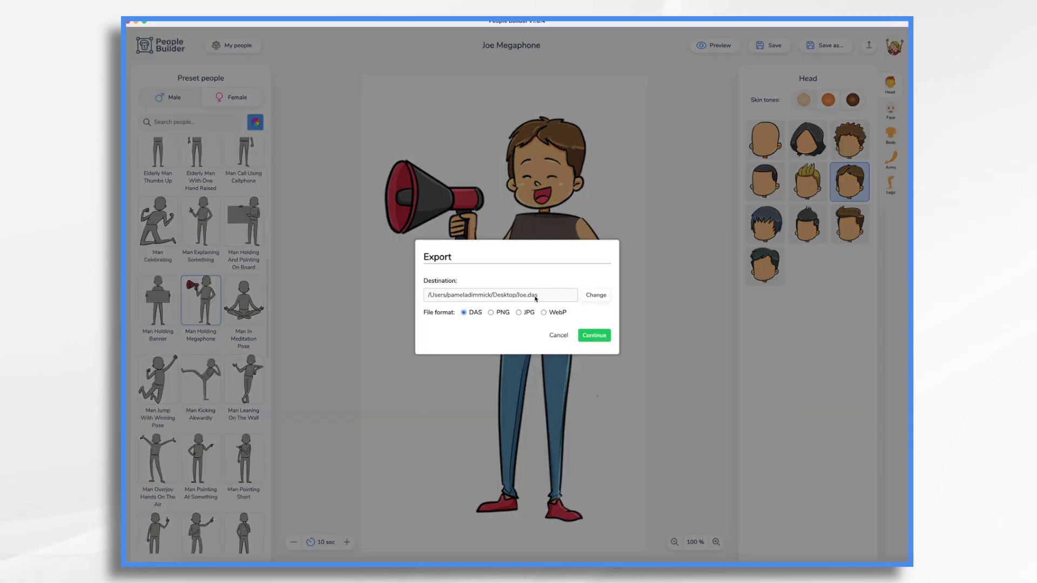
click(596, 296)
text(Joe Me)
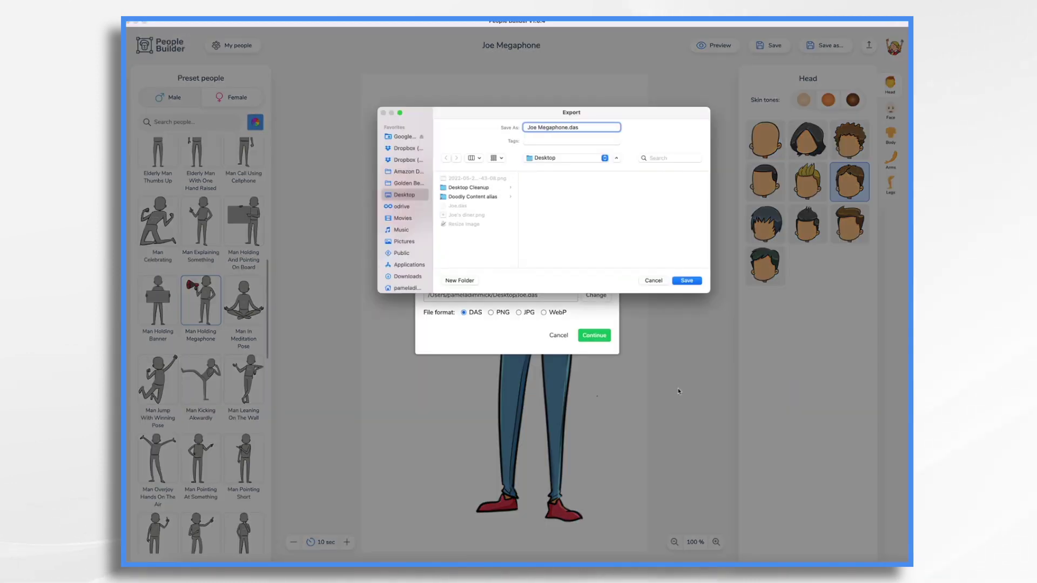
text(gaphone)
key(Return)
click(594, 336)
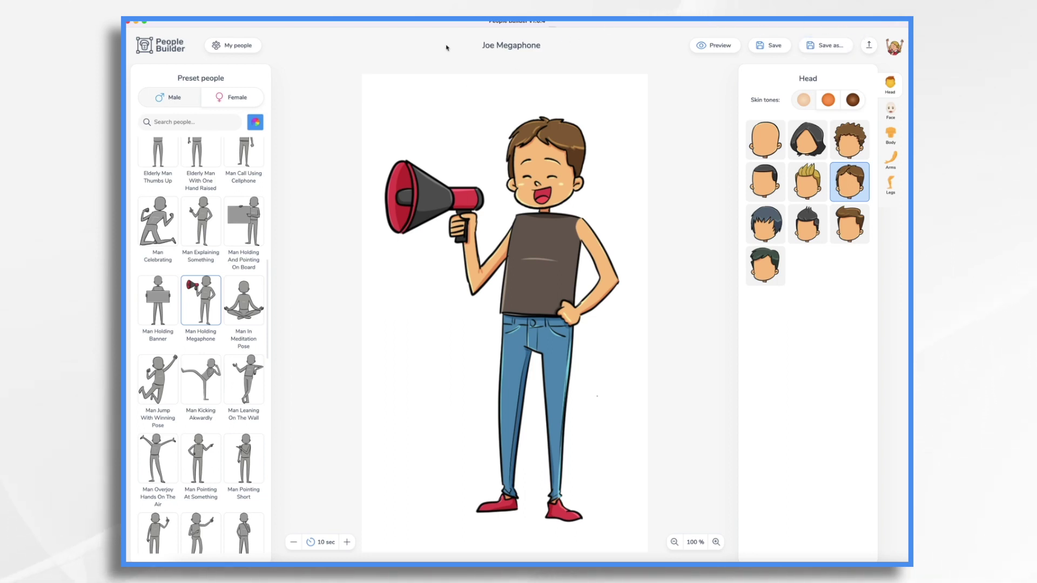
Show the female preset people and rename the character Tina
click(230, 99)
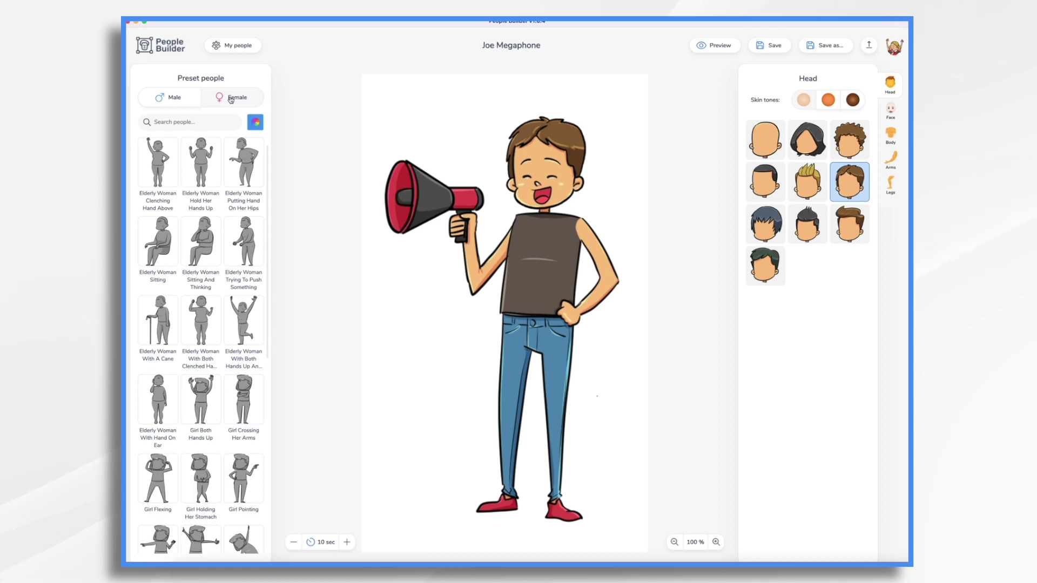
click(528, 50)
key(BackSpace)
text(Tina)
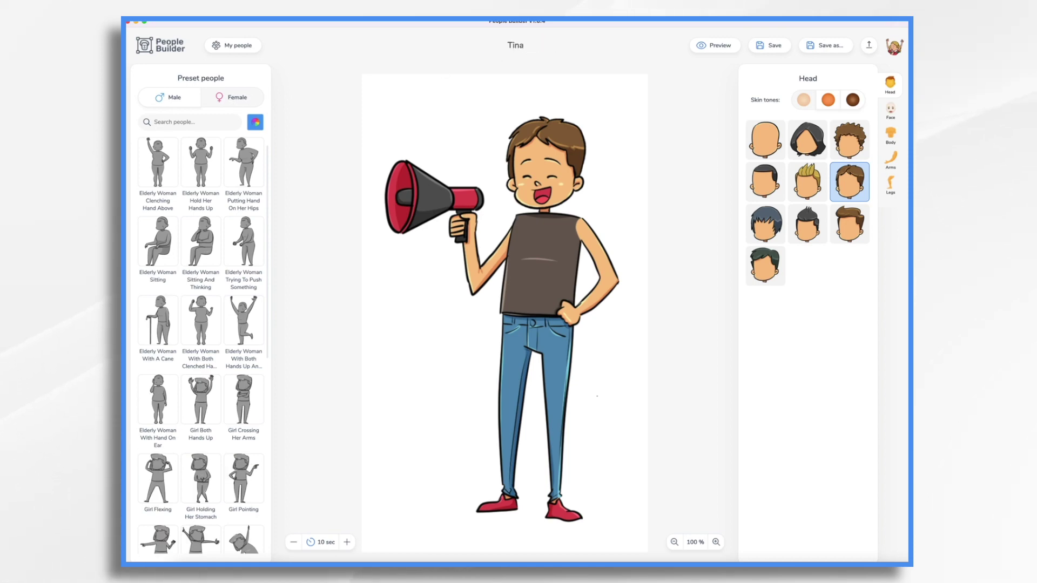
Replace the character with the pointing Plus Sized Woman preset that holds out one open palm, discarding the customizations
scroll(209, 173, down, 10)
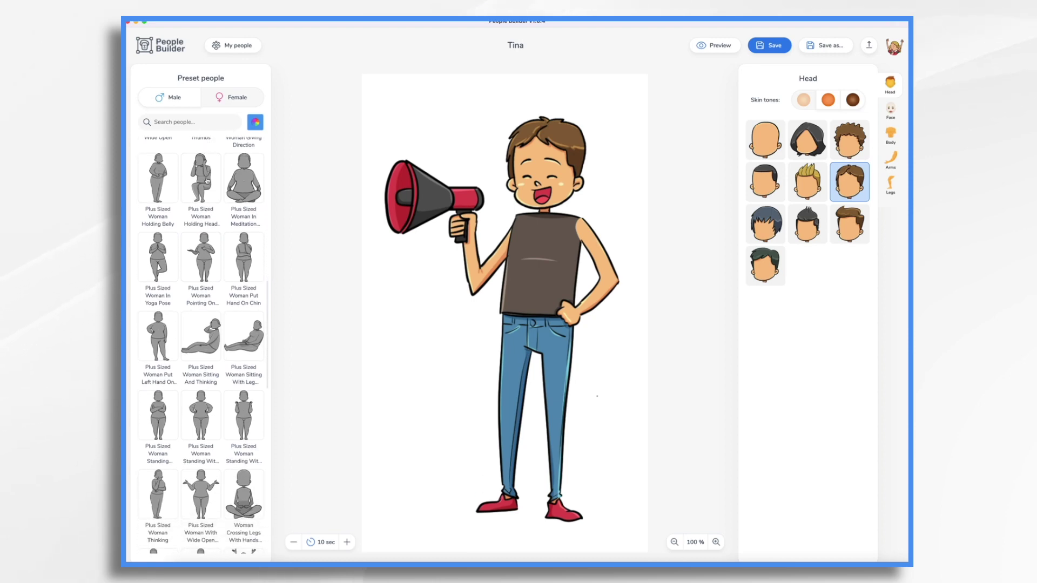
click(203, 258)
click(544, 311)
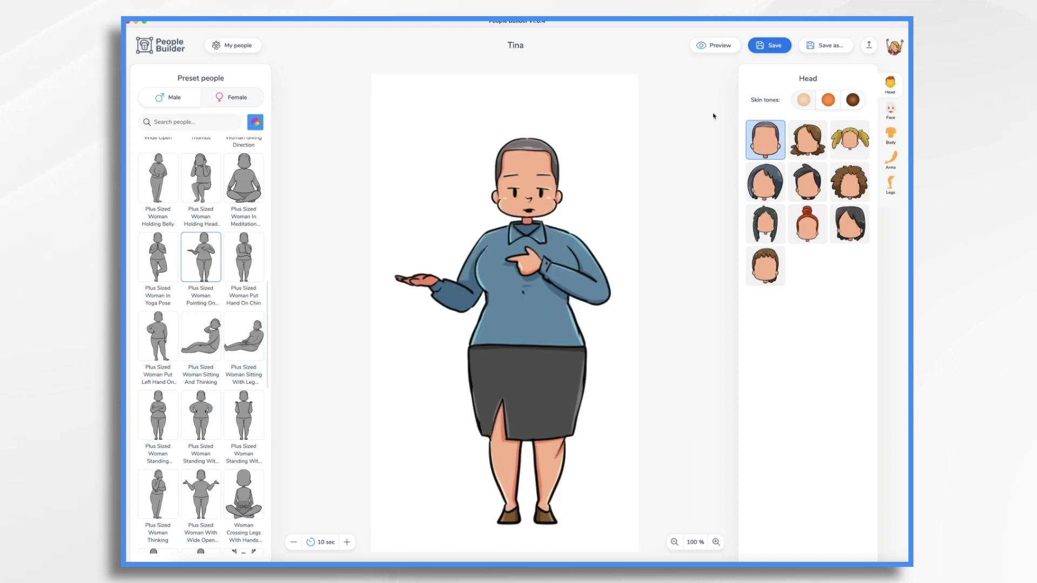
Give the woman the red top-bun hairstyle and the open-eyed neutral face with small dark lips
click(806, 224)
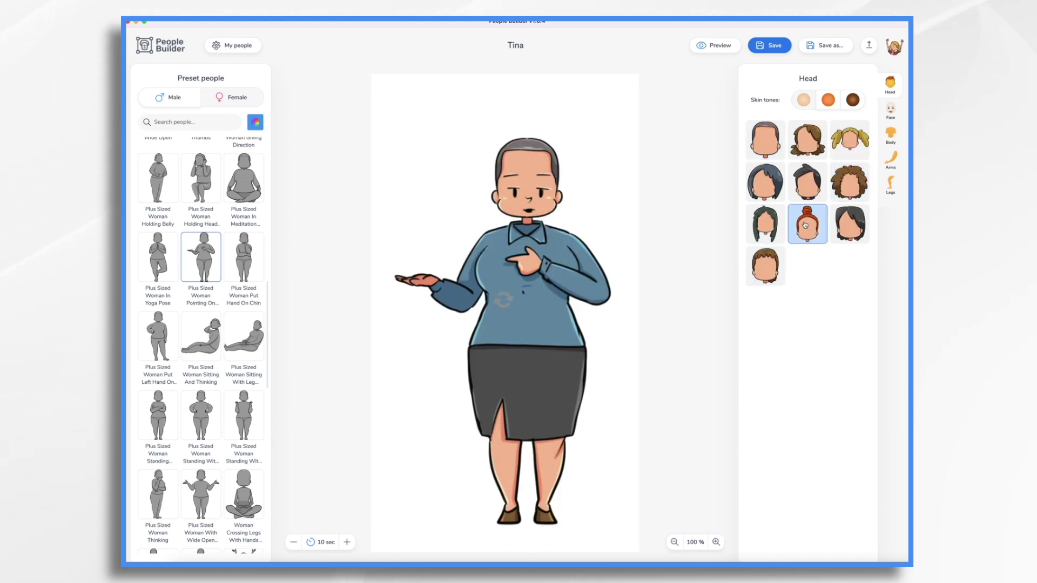
click(890, 111)
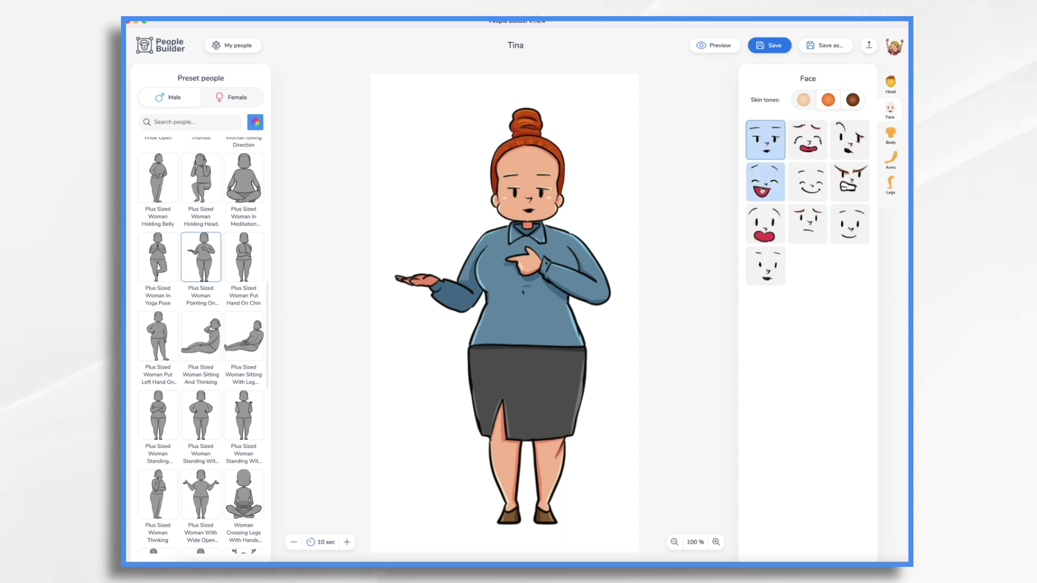
click(768, 265)
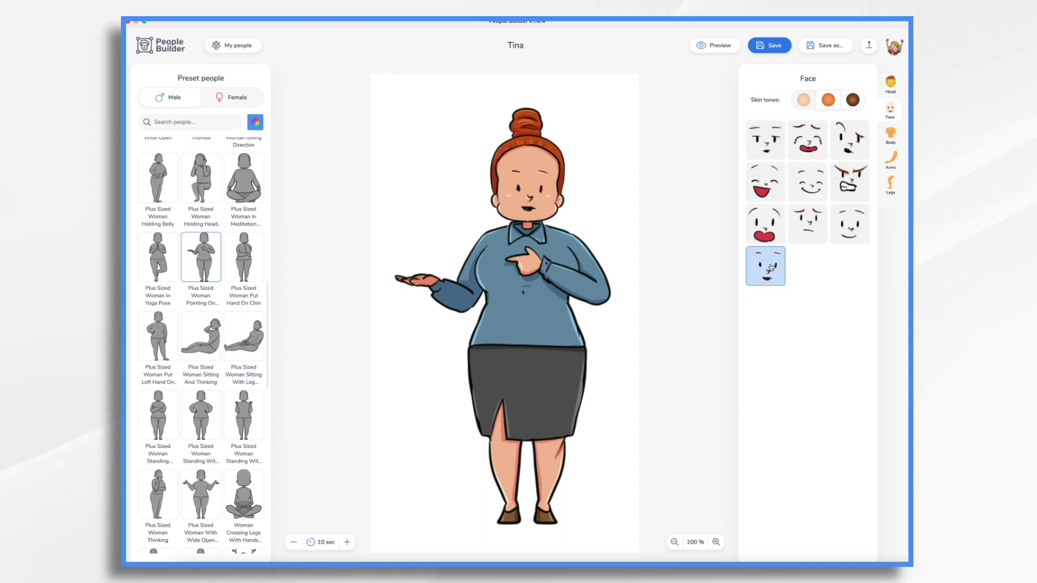
Give the woman the plain orange crew-neck sweater body and matching orange-sleeved arms
click(890, 136)
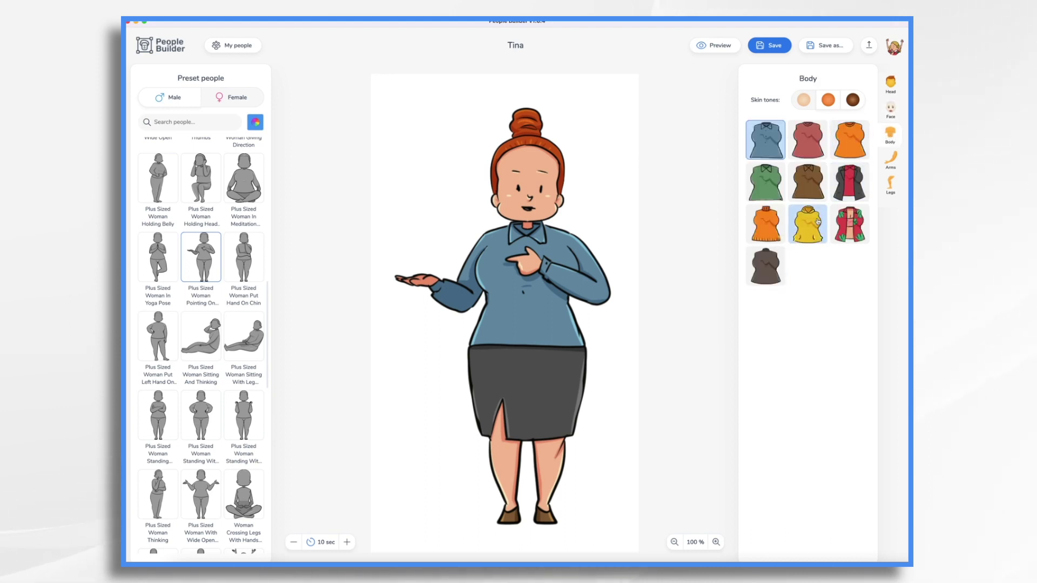
click(850, 147)
click(894, 158)
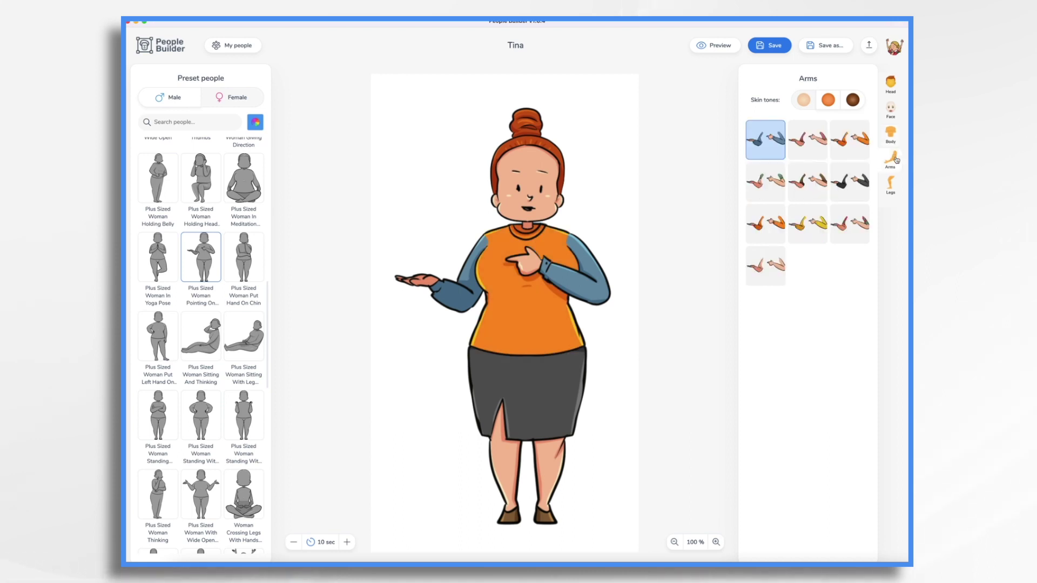
click(774, 228)
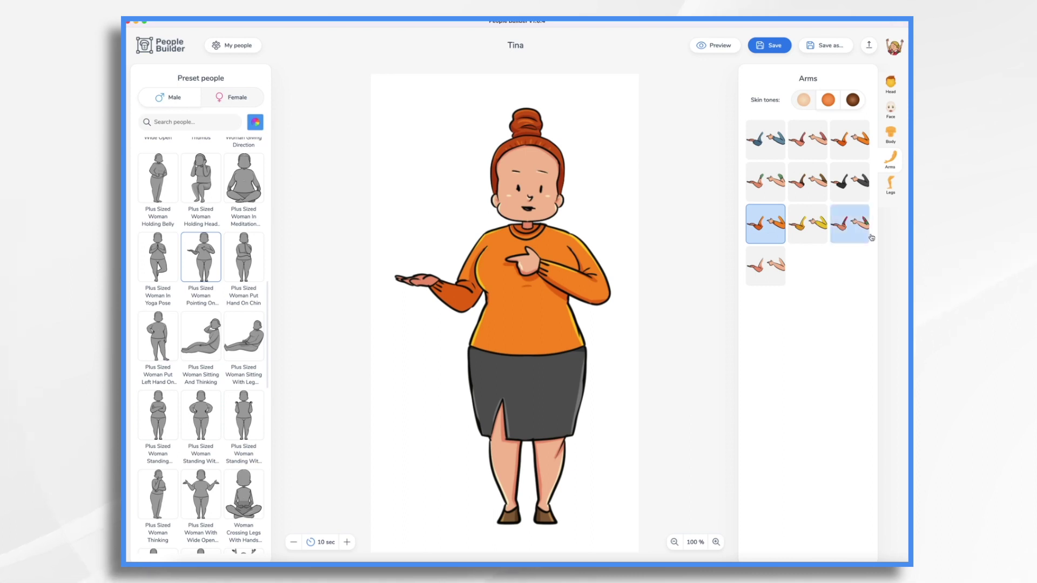
Try other leg options on the woman and give her the dark grey shorts with bare feet
click(892, 186)
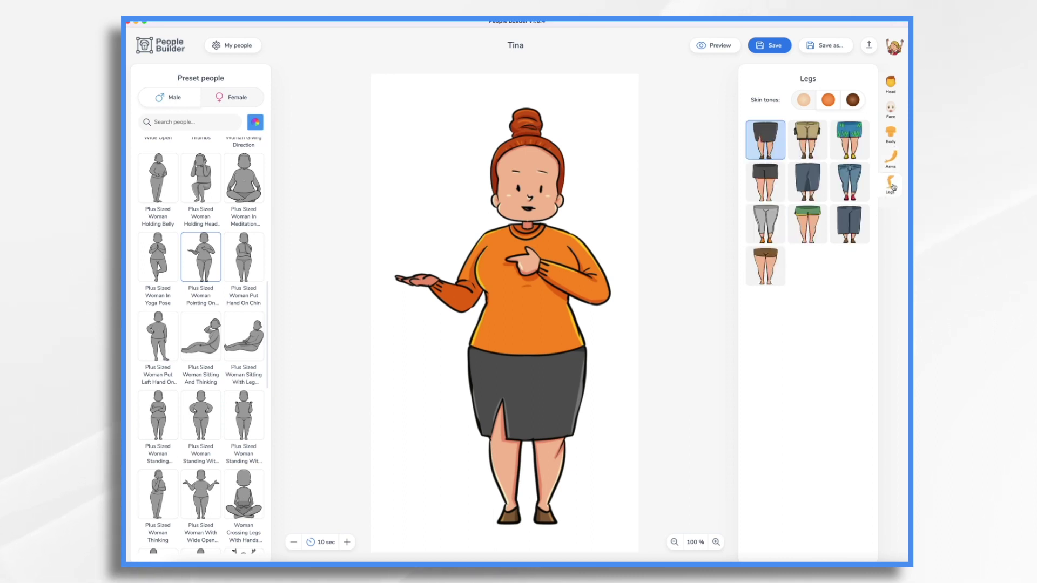
click(807, 181)
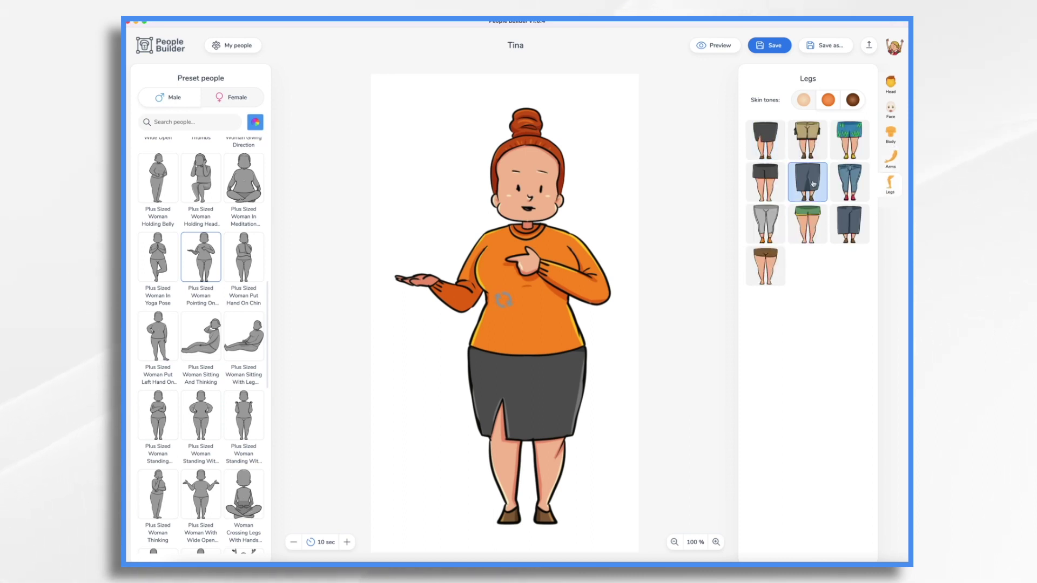
click(854, 137)
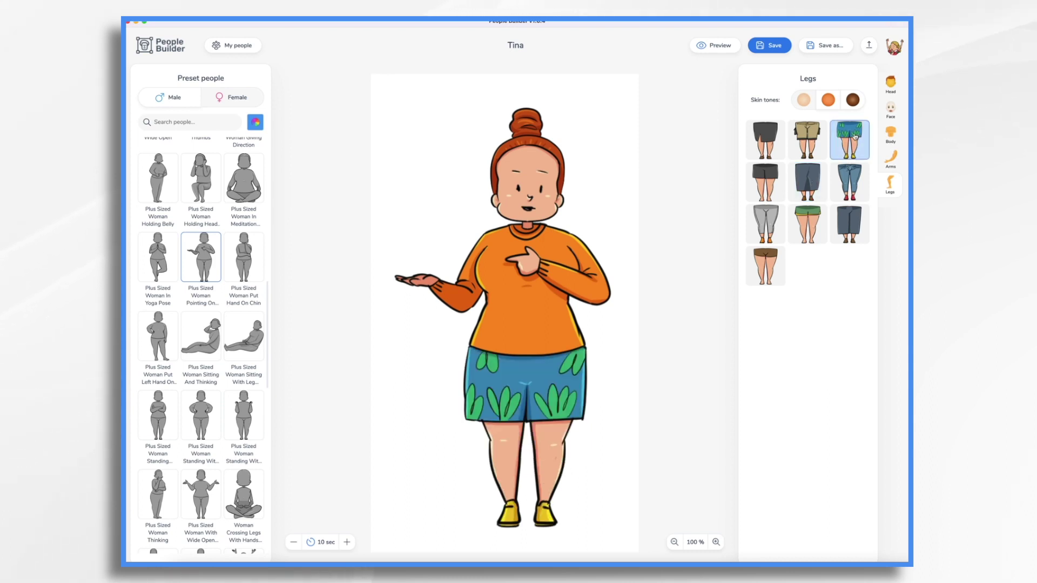
click(765, 182)
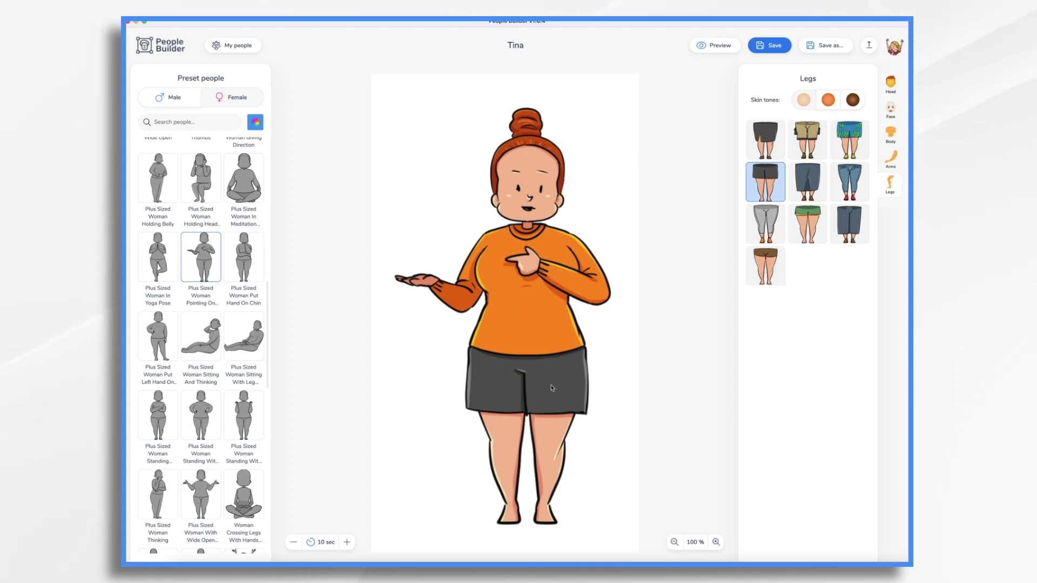
Save the Tina character and export it to the desktop as Tina.das in DAS format
click(775, 47)
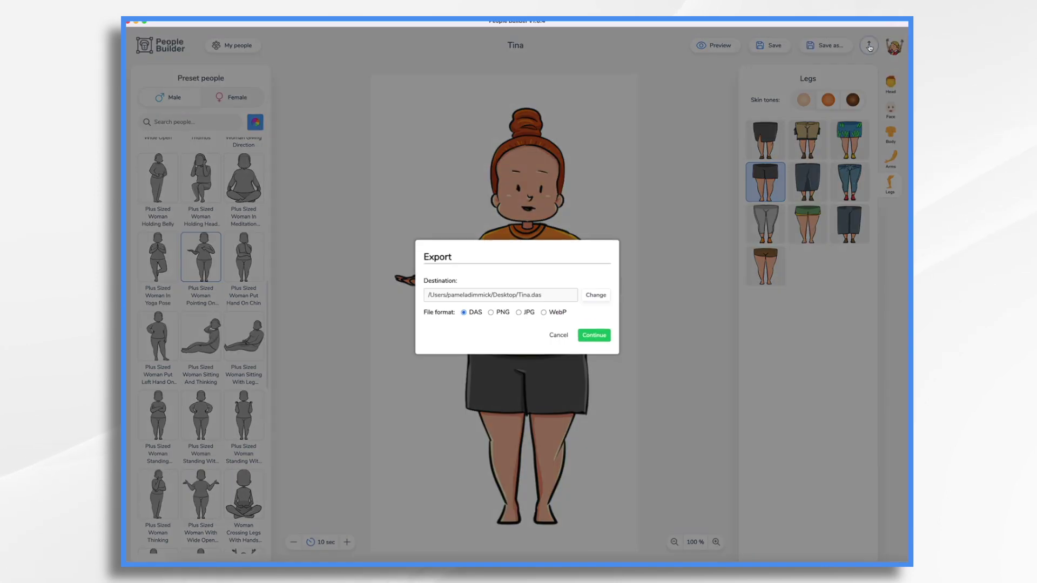
click(869, 44)
click(595, 335)
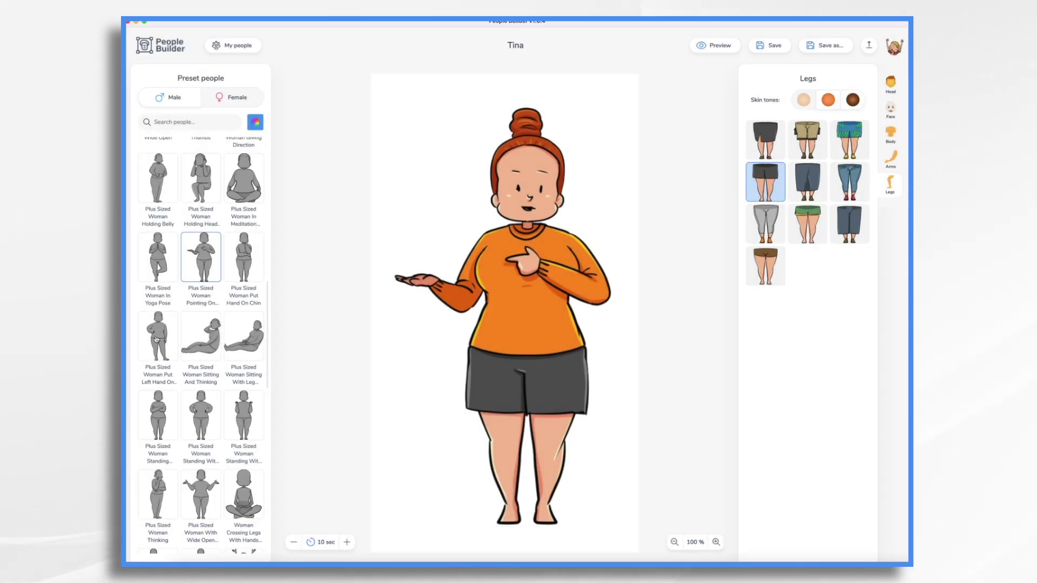
Replace the character with the Plus Sized Woman preset with one hand on her hip and give her the red top-bun hairstyle
drag(156, 339, 572, 333)
click(543, 312)
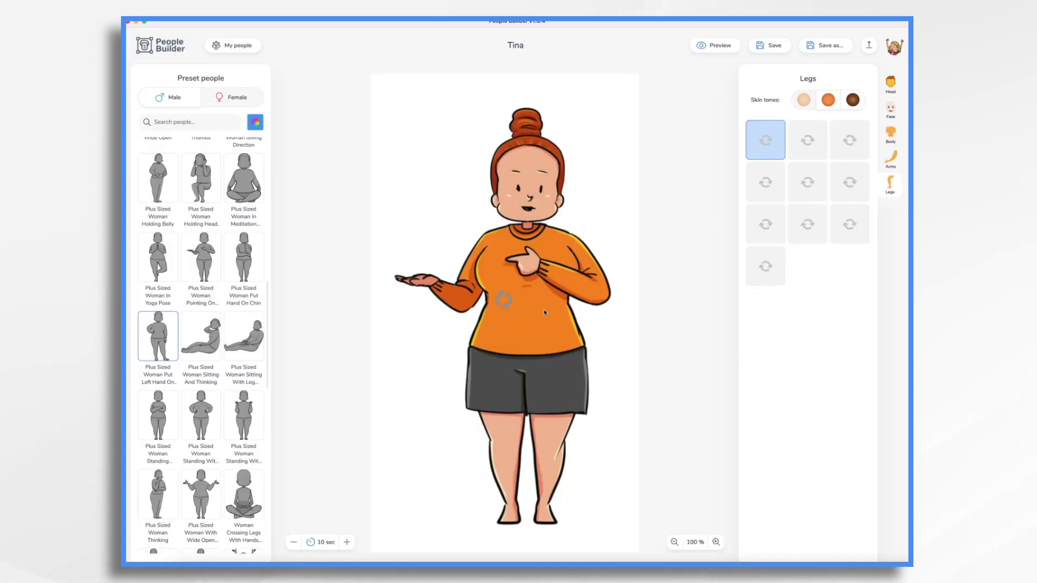
click(890, 85)
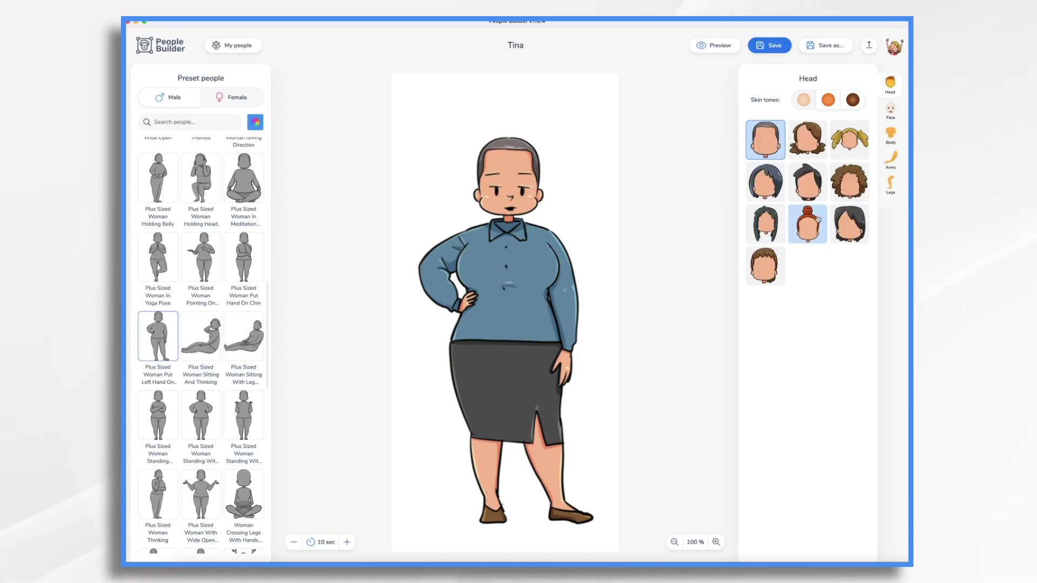
click(813, 227)
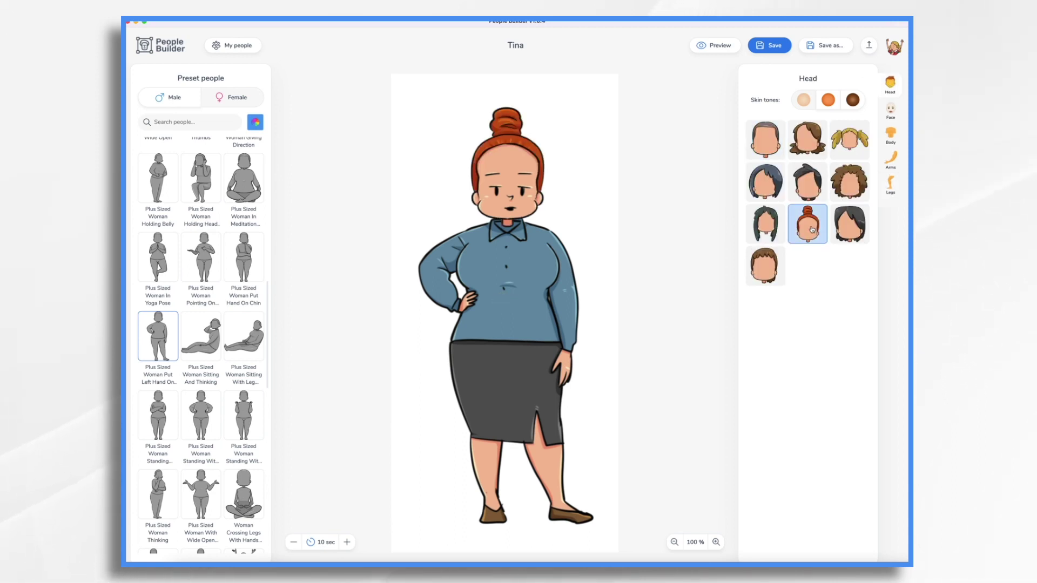
Give the hand-on-hip woman the plain orange crew-neck sweater body
click(890, 133)
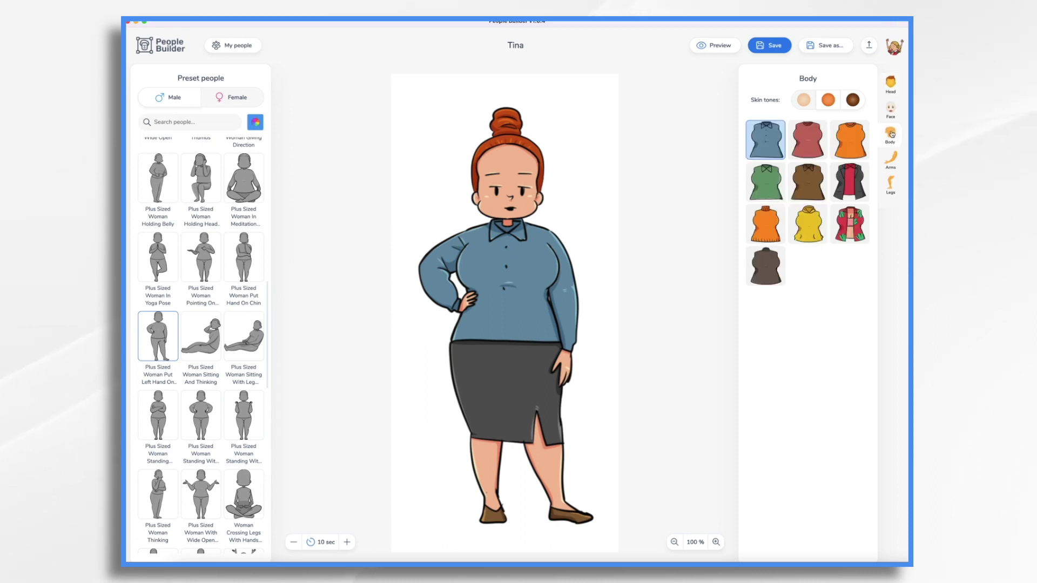
click(765, 239)
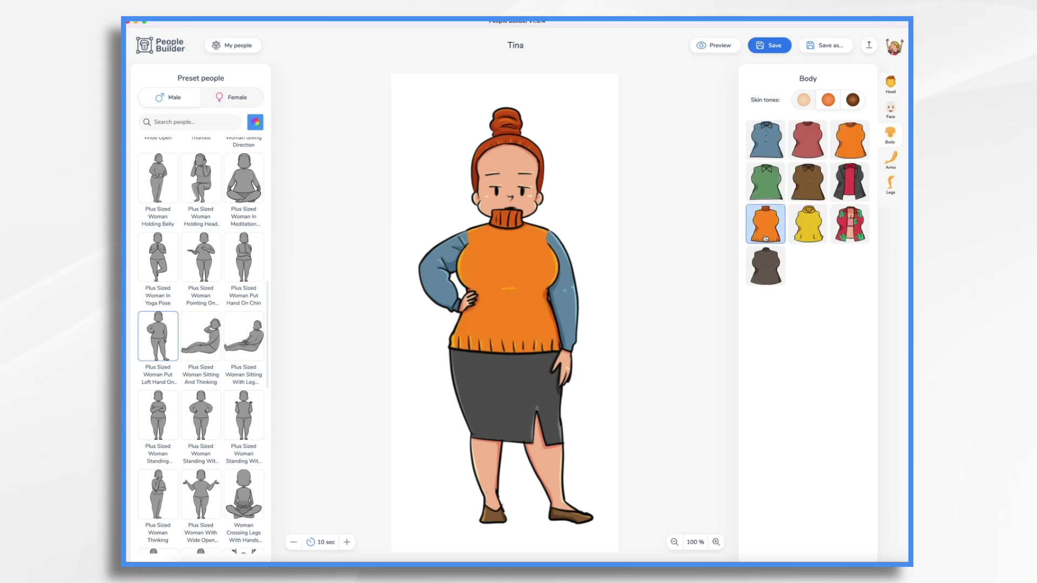
click(856, 134)
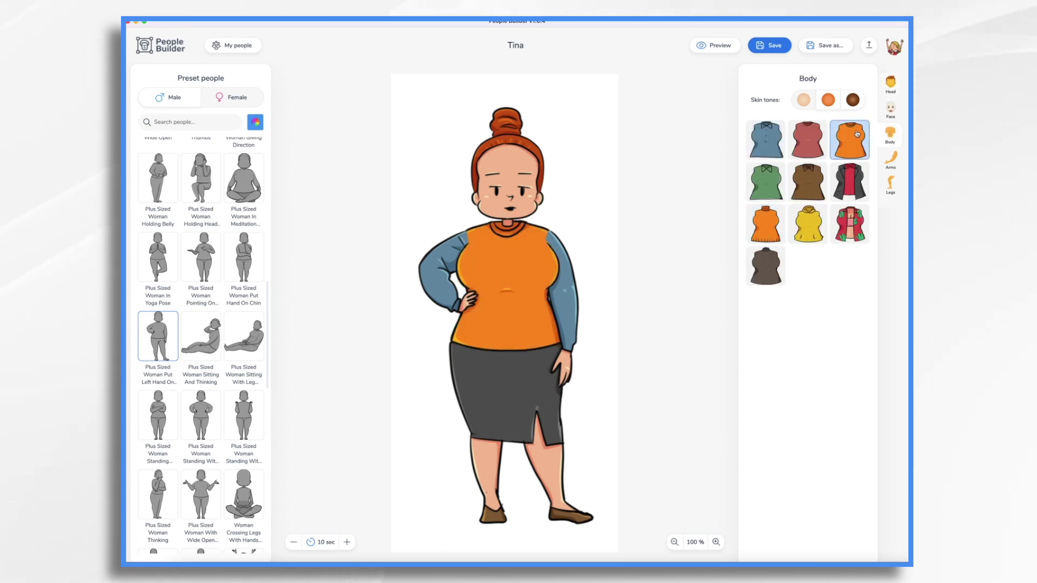
Give the hand-on-hip woman matching orange-sleeved arms and the blue-grey cropped trousers with brown sneakers
click(891, 159)
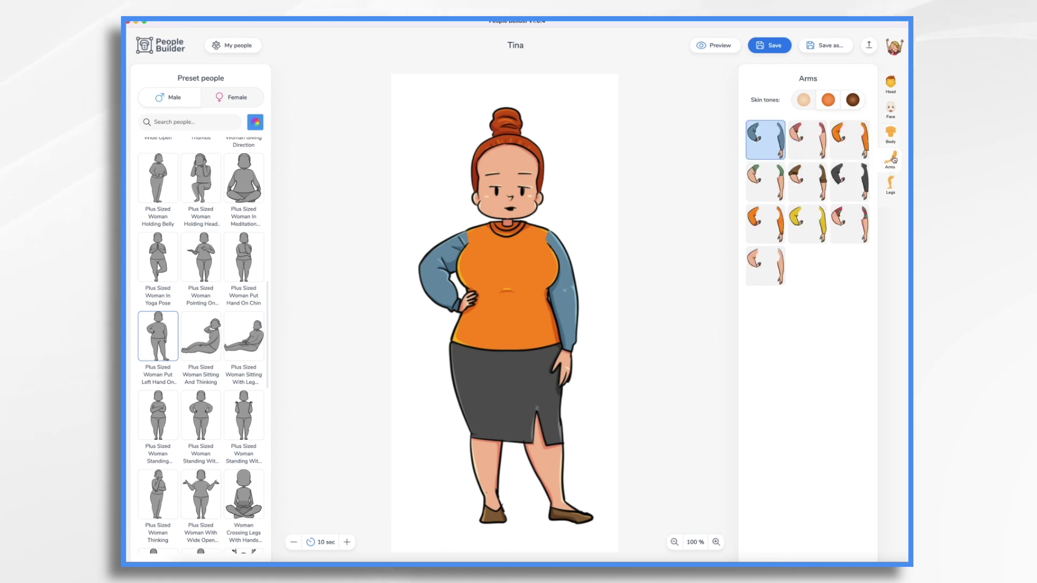
click(851, 142)
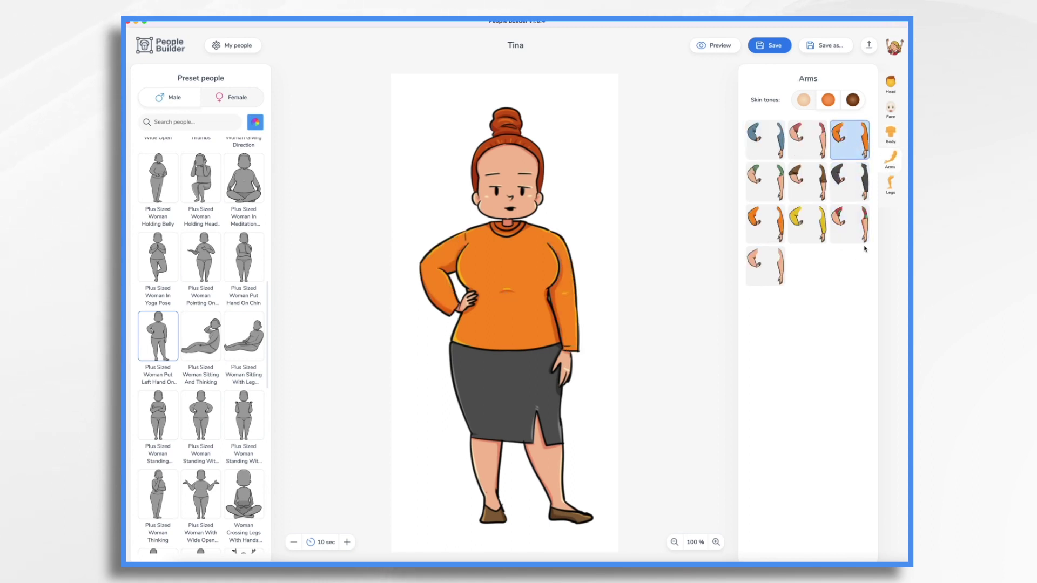
click(891, 185)
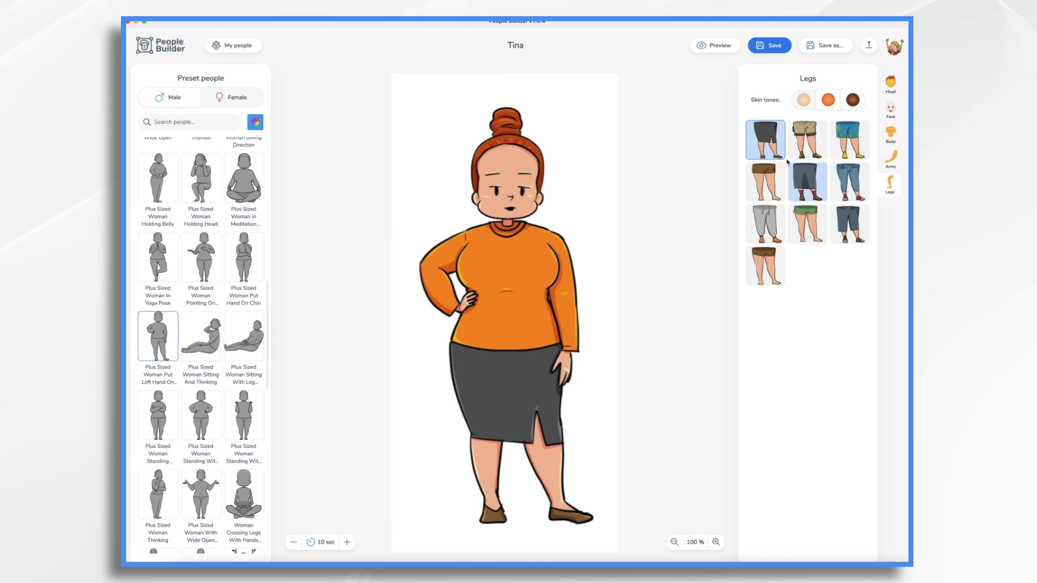
click(849, 223)
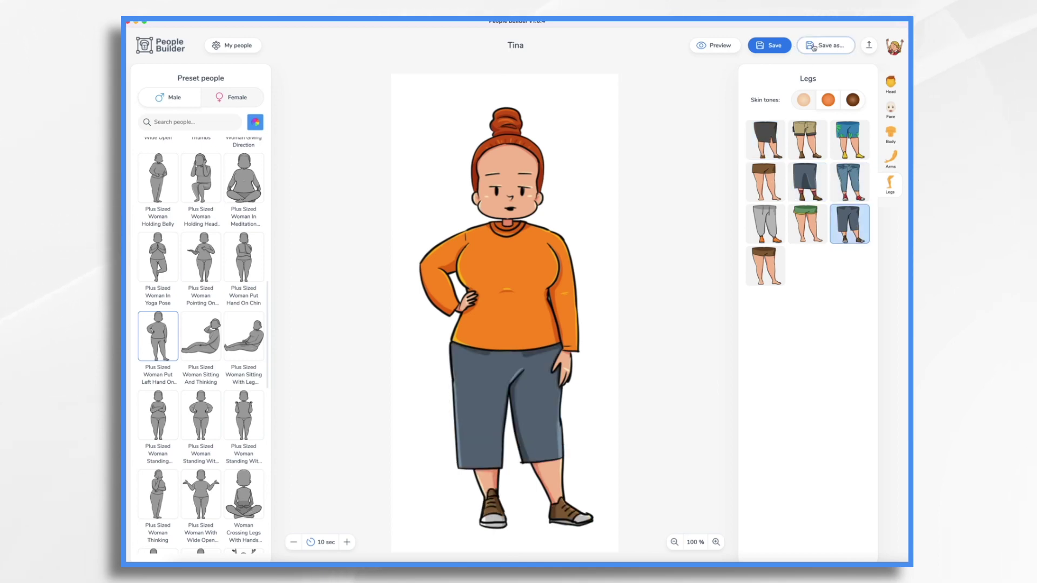
Save the character as Tina Standing and export it to the desktop as Tina Standing.das in DAS format
click(790, 48)
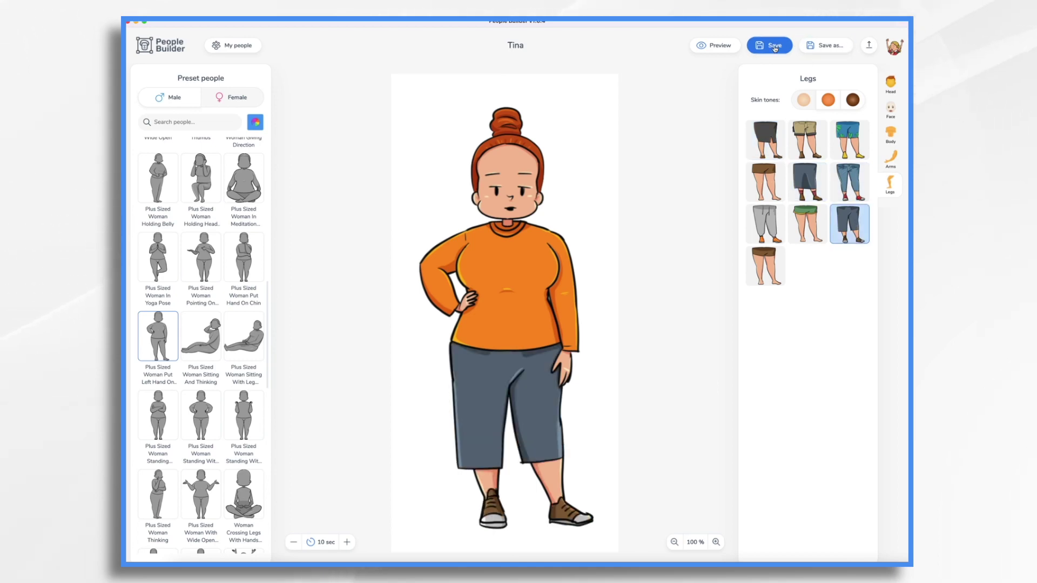
click(869, 45)
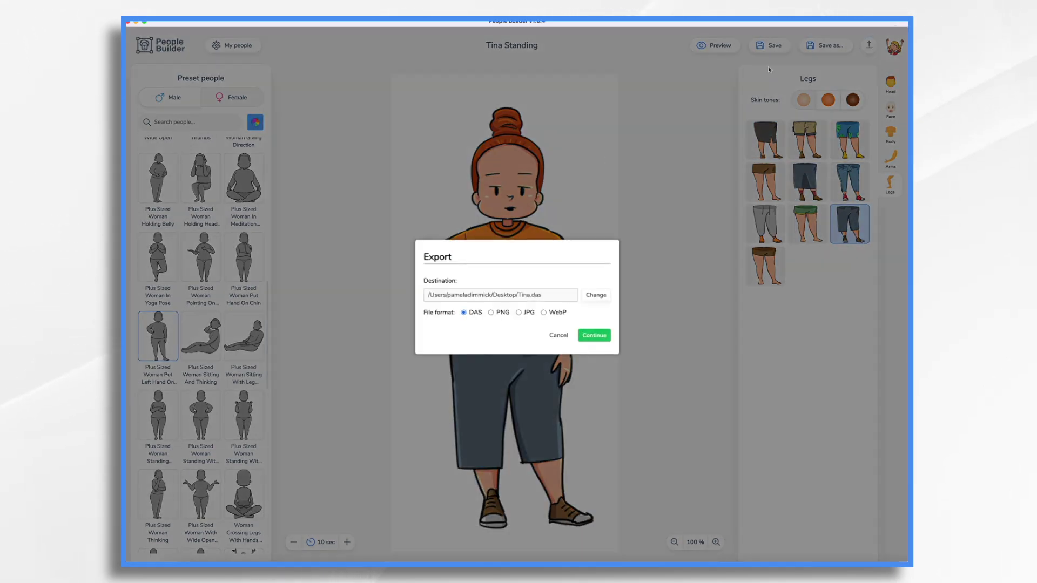
click(592, 295)
click(700, 284)
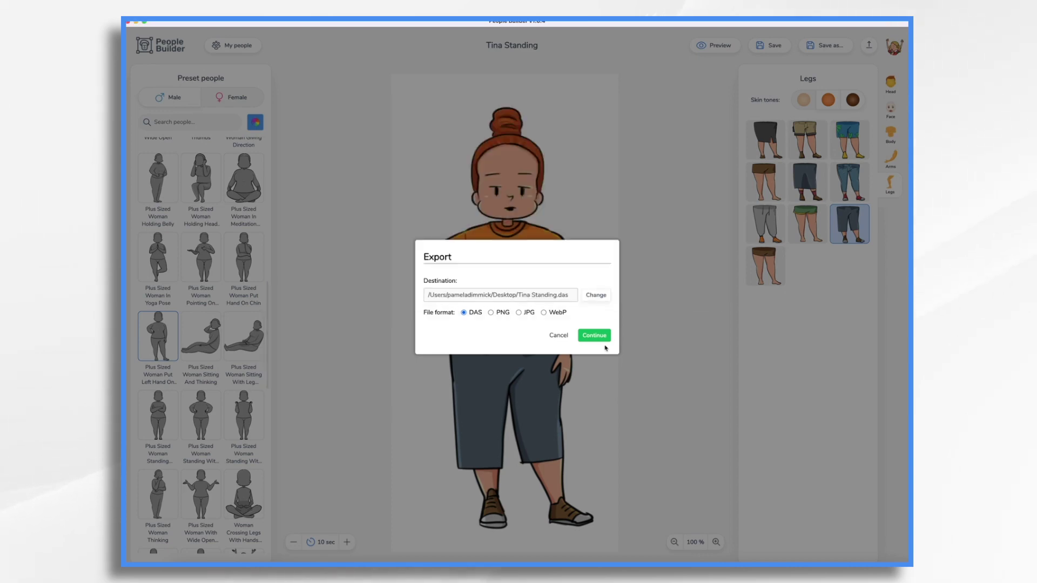
click(594, 336)
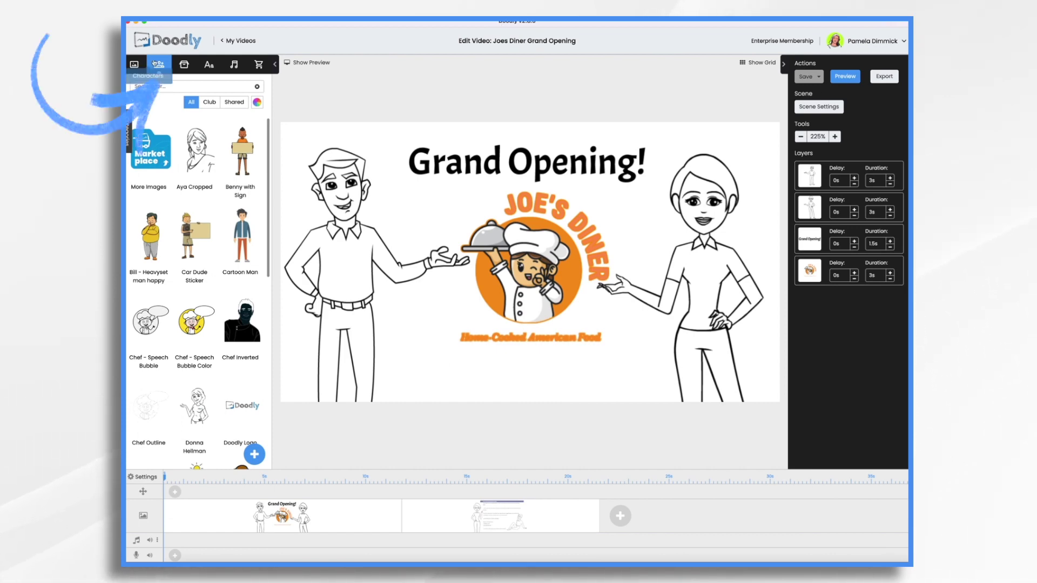
In Doodly's Joes Diner Grand Opening video, import the exported Tina Standing and Tina files as new characters
click(254, 455)
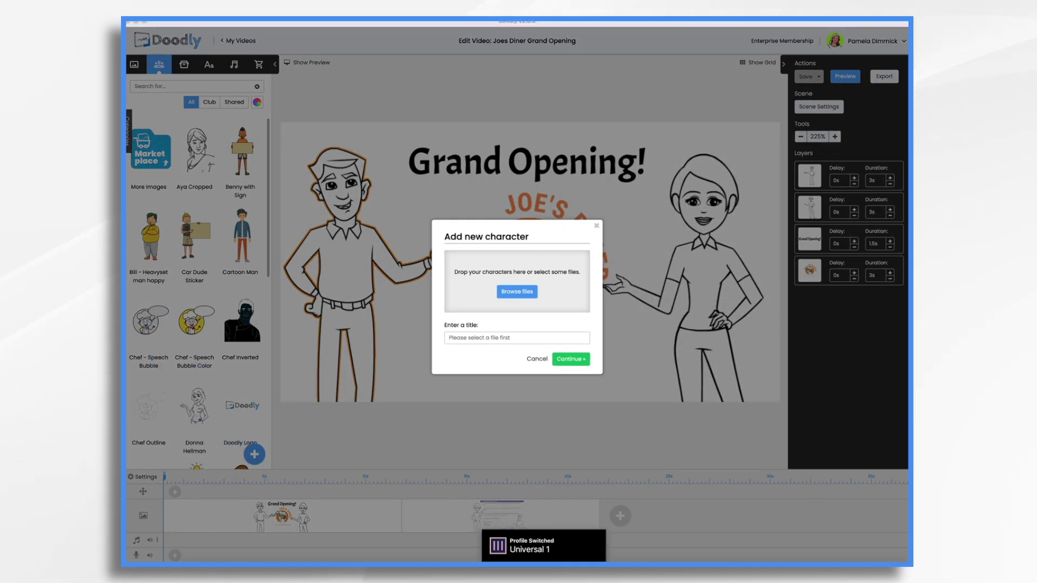
drag(604, 259, 527, 295)
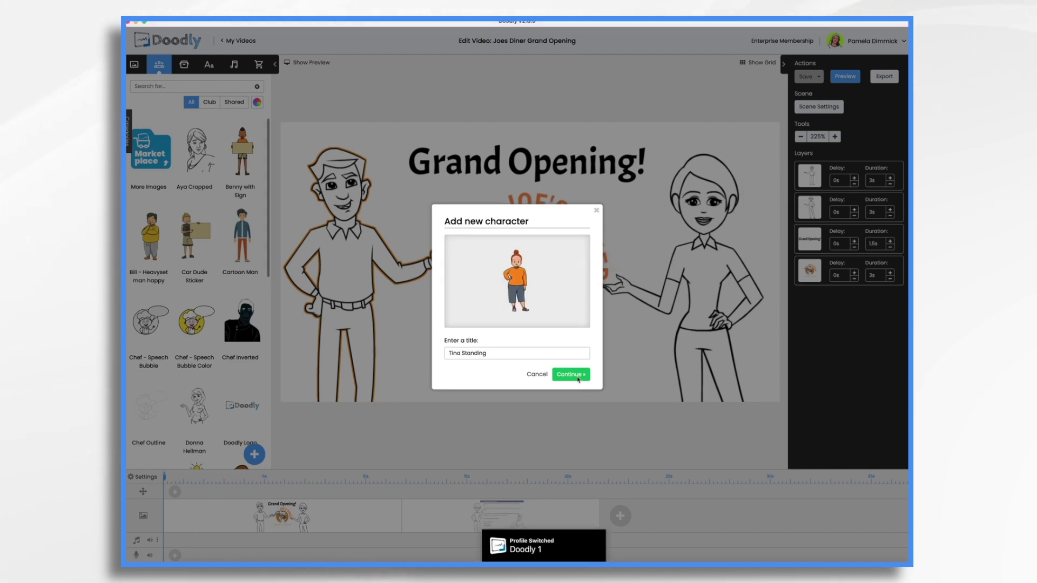
click(570, 374)
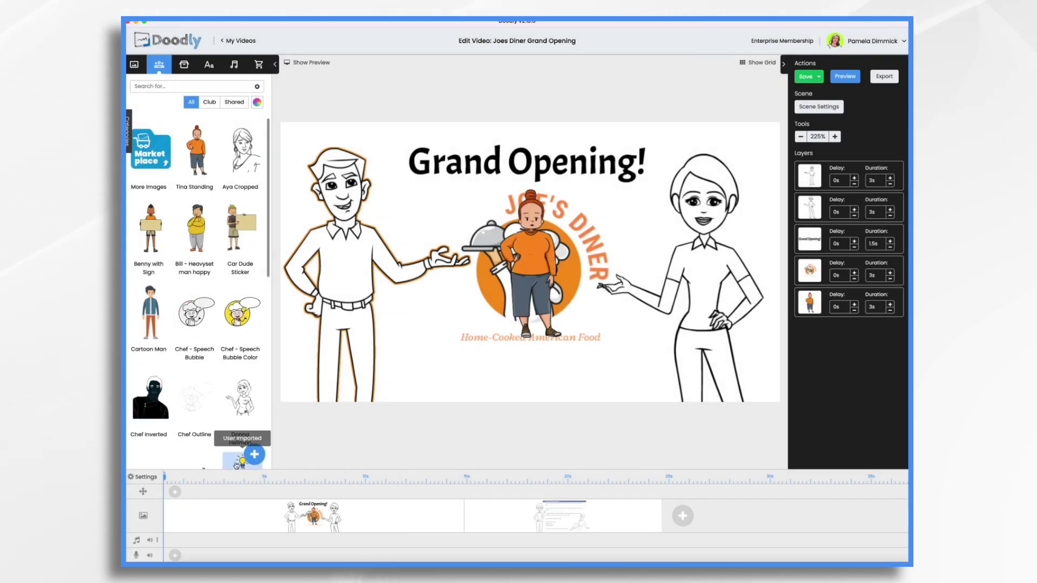
click(253, 455)
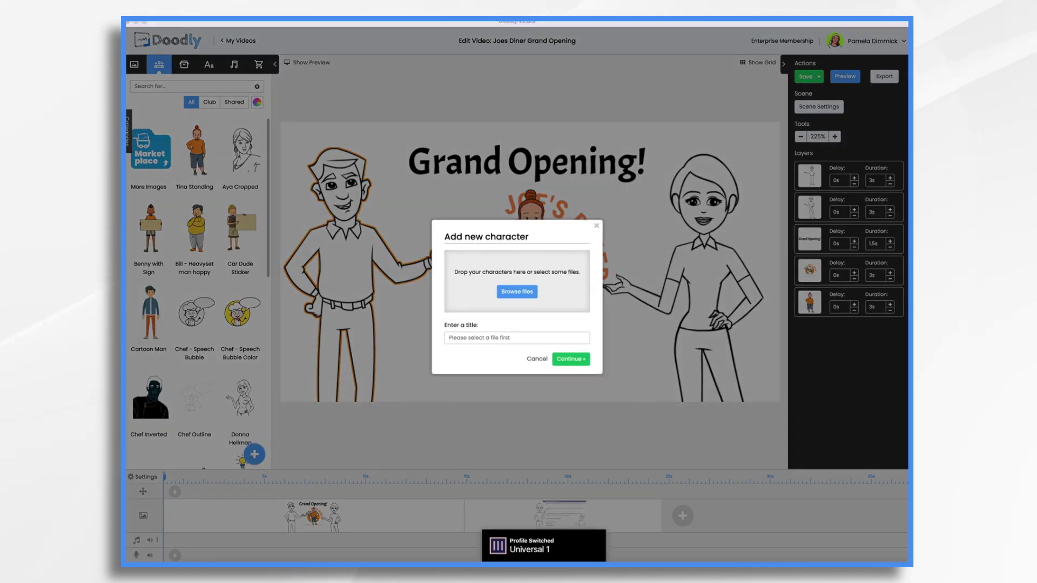
click(571, 369)
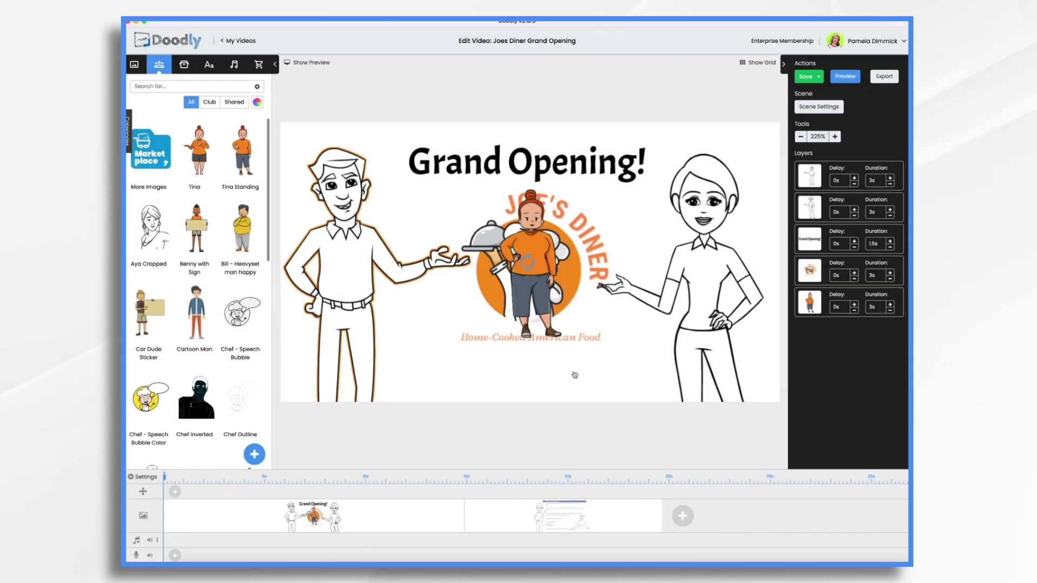
Import the exported Joe Megaphone and Joe files as new characters in the video
click(259, 457)
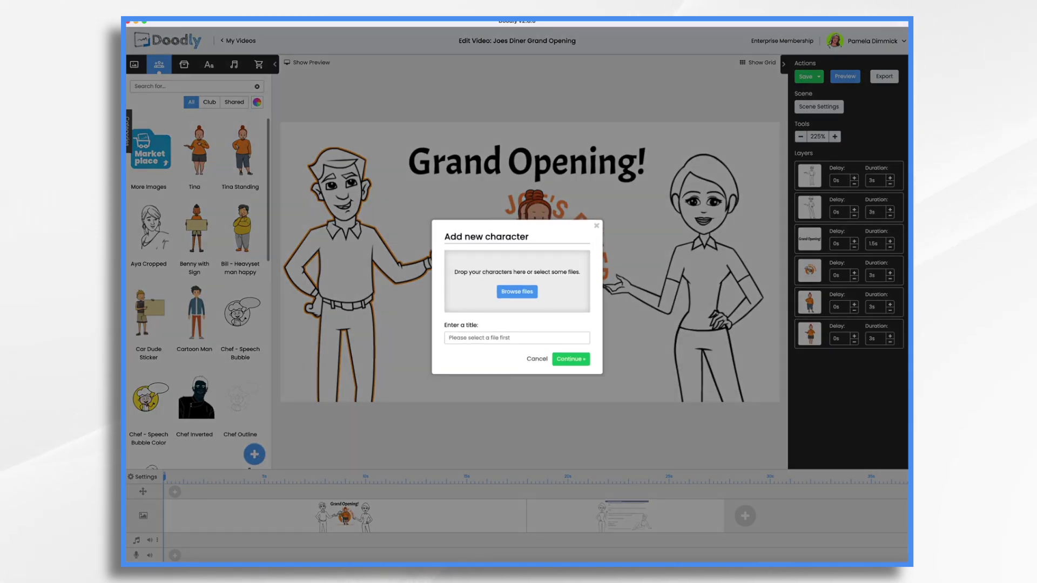
drag(631, 326, 508, 292)
click(570, 359)
click(254, 455)
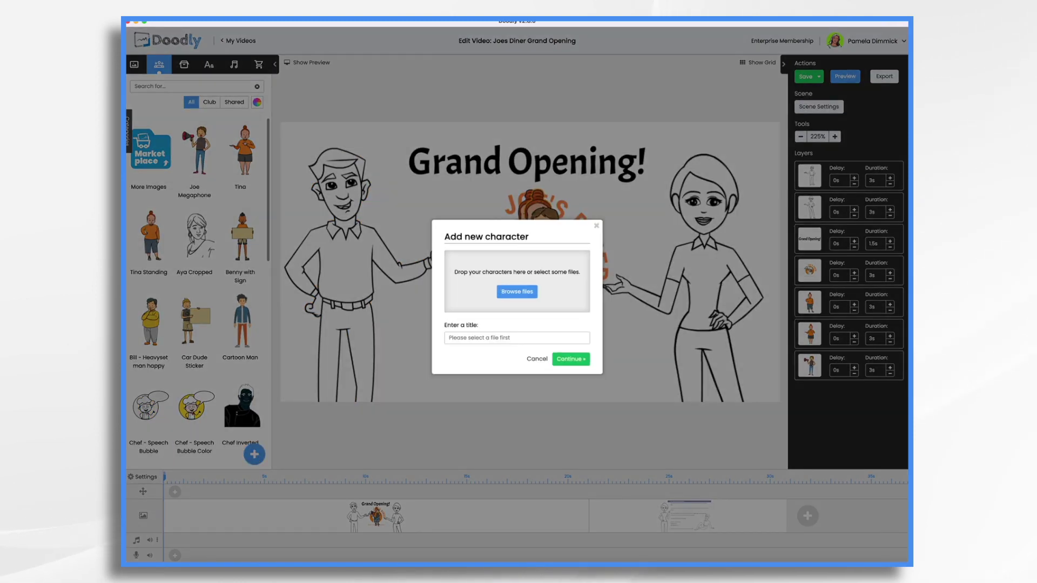
drag(632, 326, 573, 298)
click(571, 359)
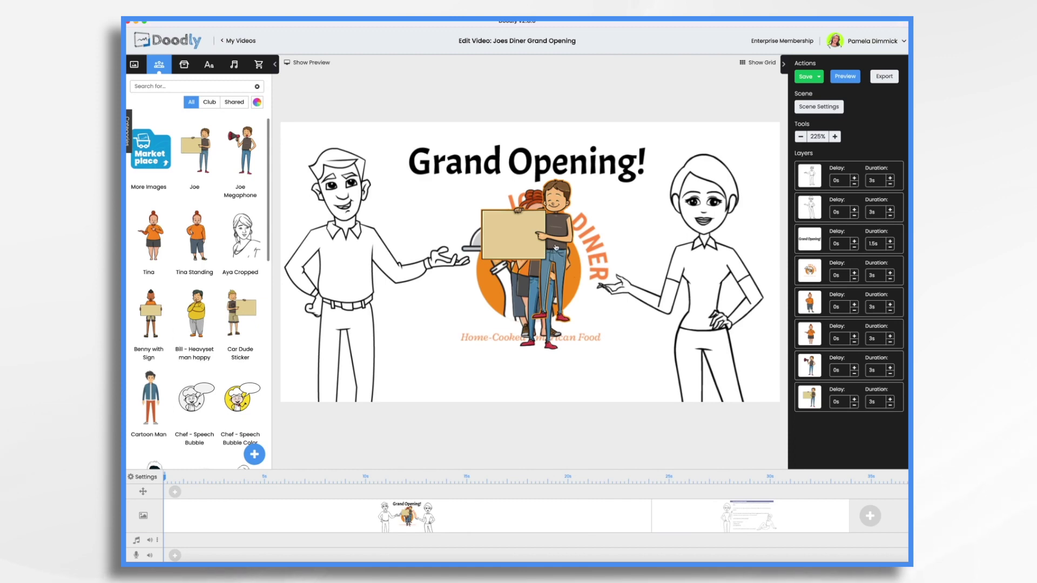
Move Joe with the board to the right of the diner logo and remove Joe Megaphone from the scene
drag(556, 247, 667, 258)
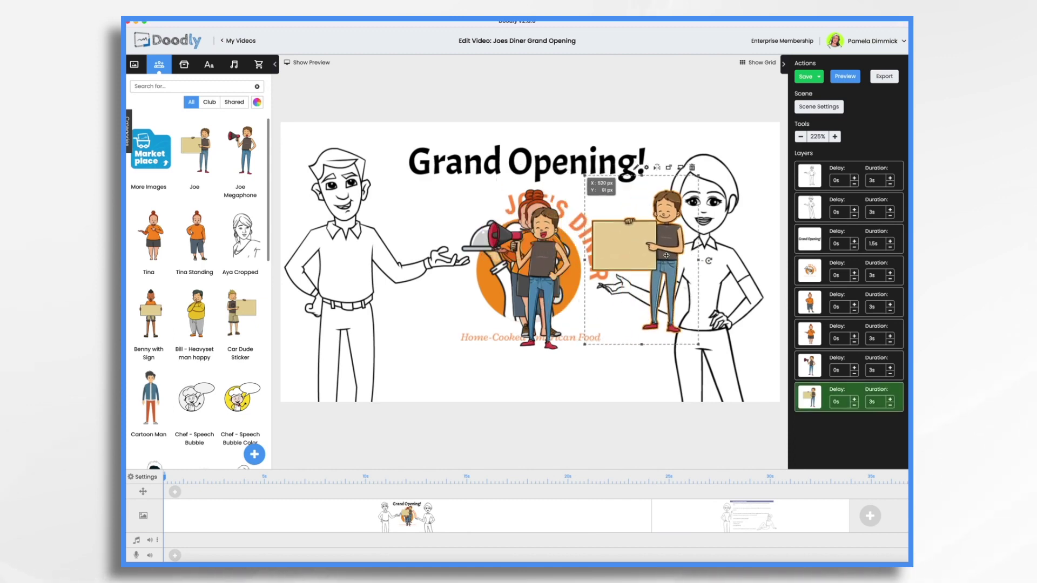
click(546, 263)
click(576, 185)
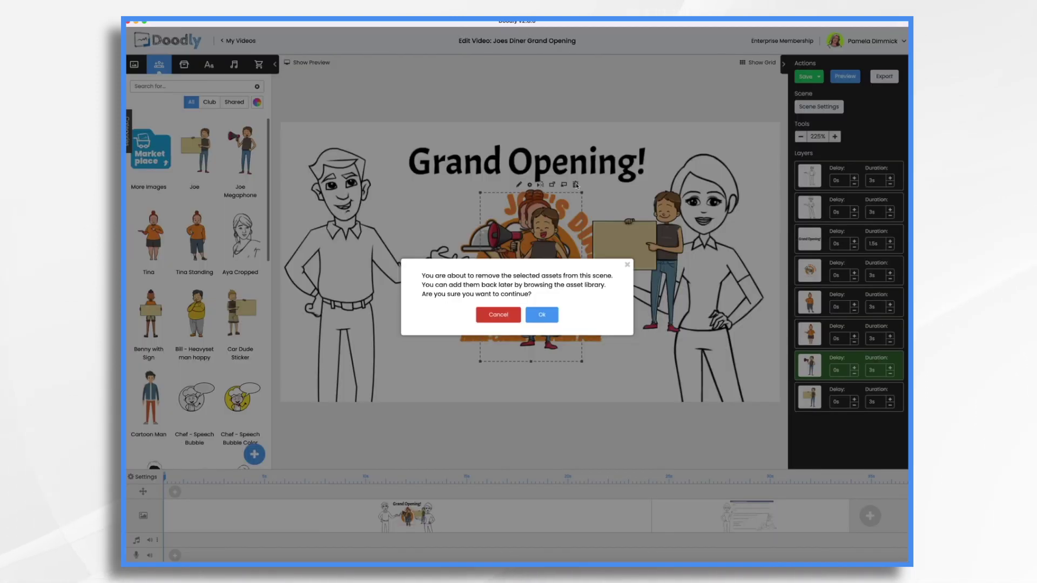
click(541, 315)
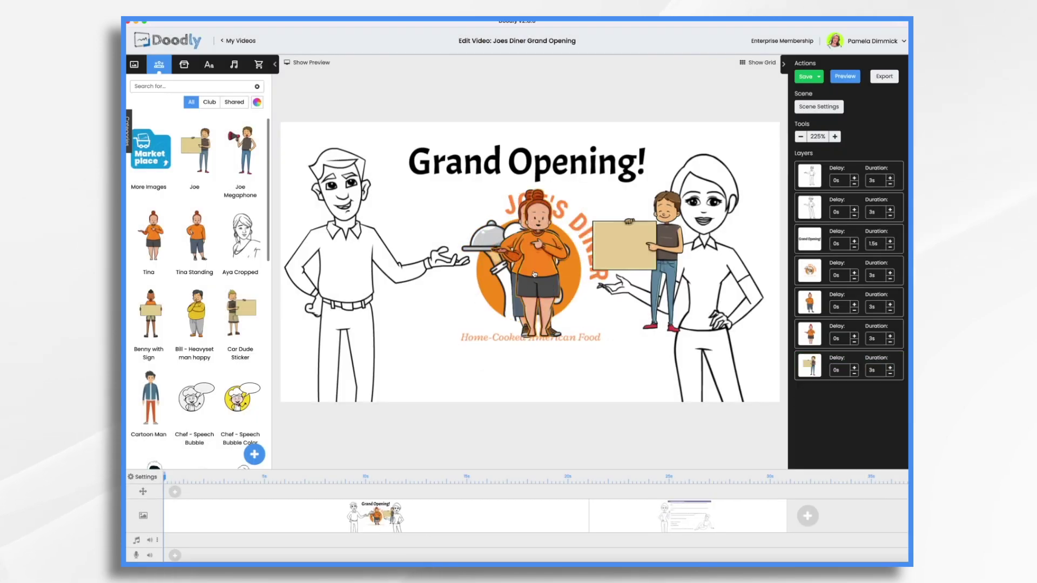
Move the pointing Tina aside and remove Tina Standing from the scene
drag(537, 262, 582, 296)
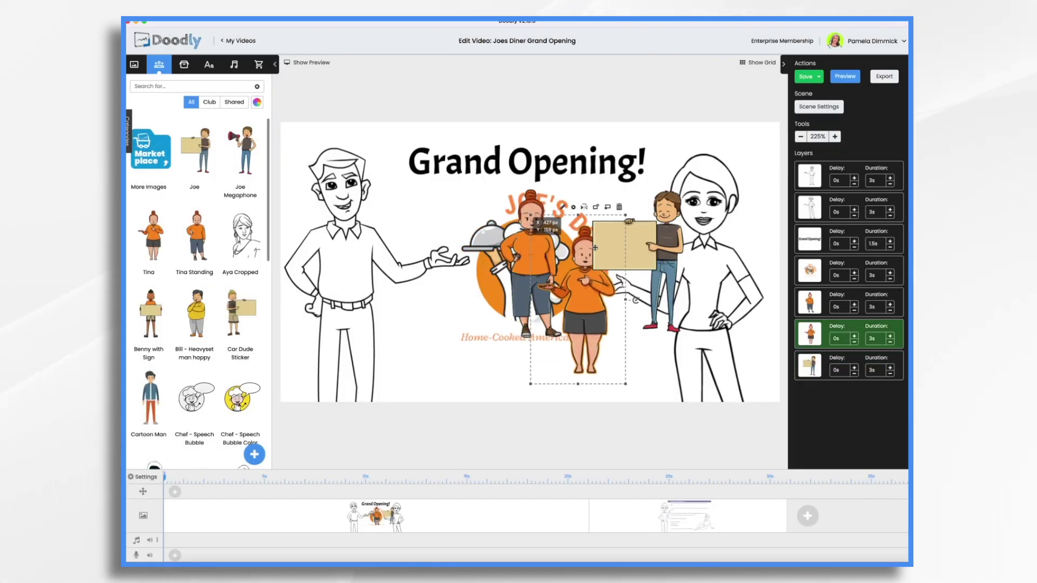
drag(594, 245, 594, 248)
click(531, 335)
key(Delete)
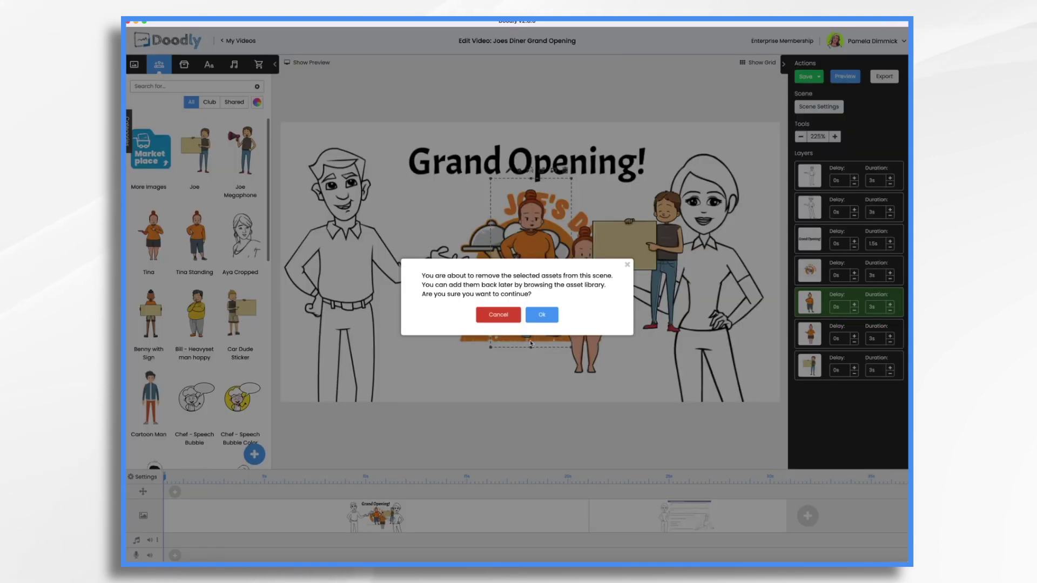
click(542, 314)
Remove the uncoloured outline man and woman on either side of the logo from the scene
click(421, 248)
shift+click(729, 294)
click(771, 114)
click(539, 315)
Place the pointing Tina to the left of the diner logo and flip her horizontally so her open palm faces it
drag(589, 265, 367, 291)
click(588, 281)
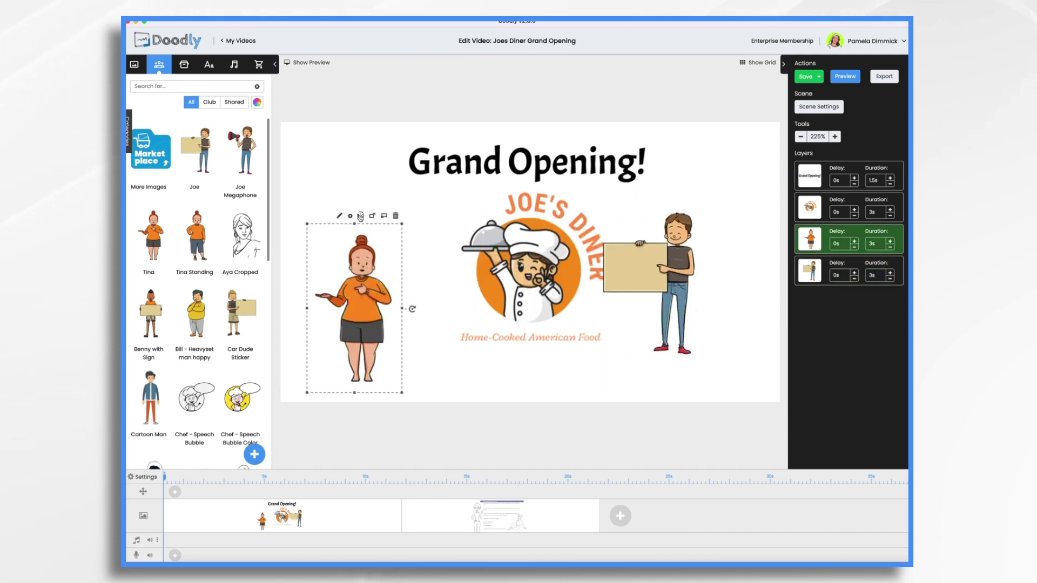
click(360, 217)
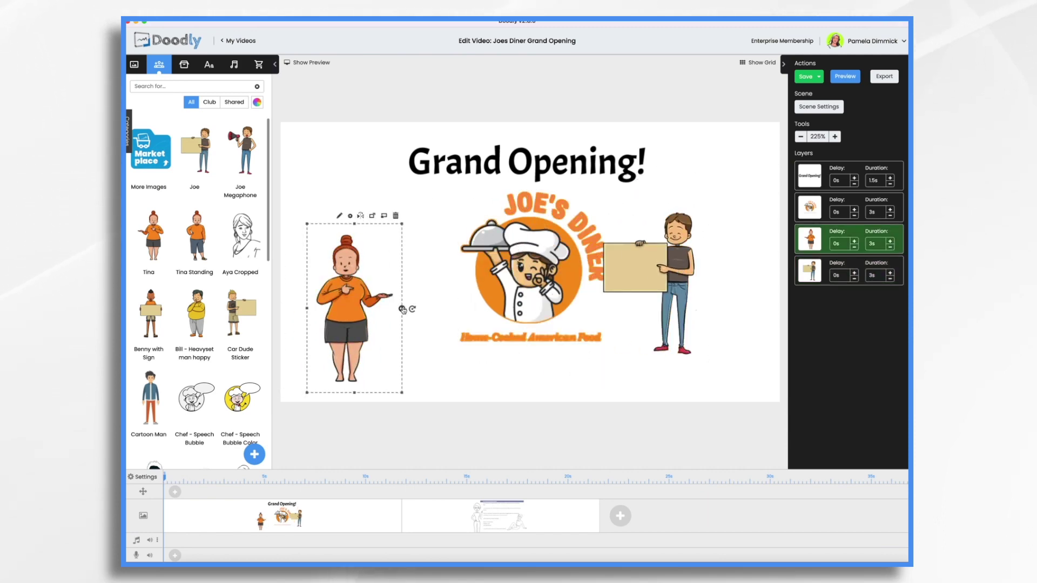
Enlarge Tina and Joe to fill either side of the scene, with Joe's board between them and their legs cropped by the canvas
drag(402, 310, 359, 305)
click(675, 259)
drag(600, 211, 392, 134)
Bring the diner logo and Grand Opening! title to the front, fit both at reduced size on Joe's board, and preview the video
drag(809, 206, 810, 273)
drag(652, 401, 561, 303)
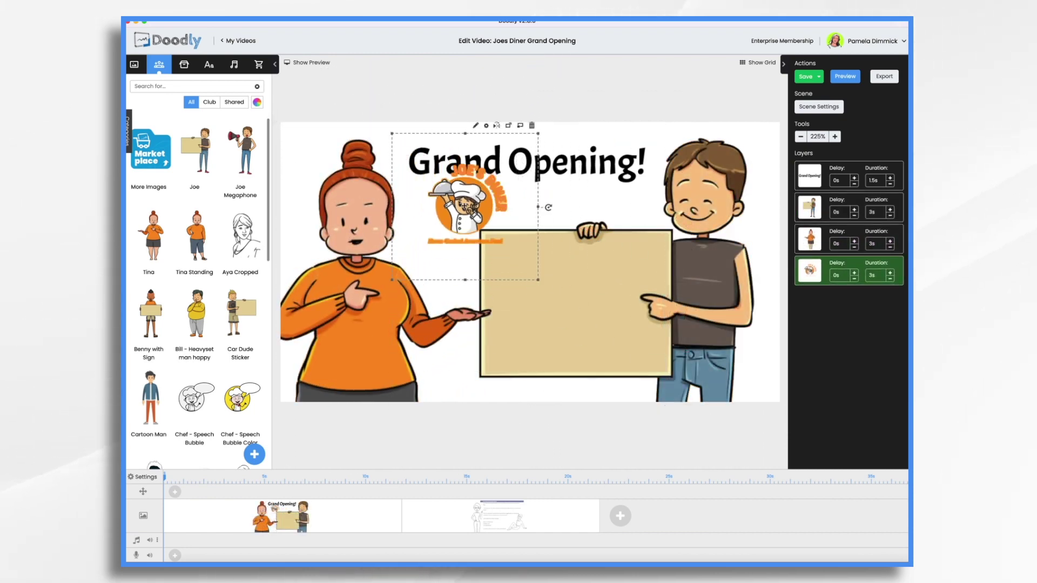
drag(498, 232, 572, 318)
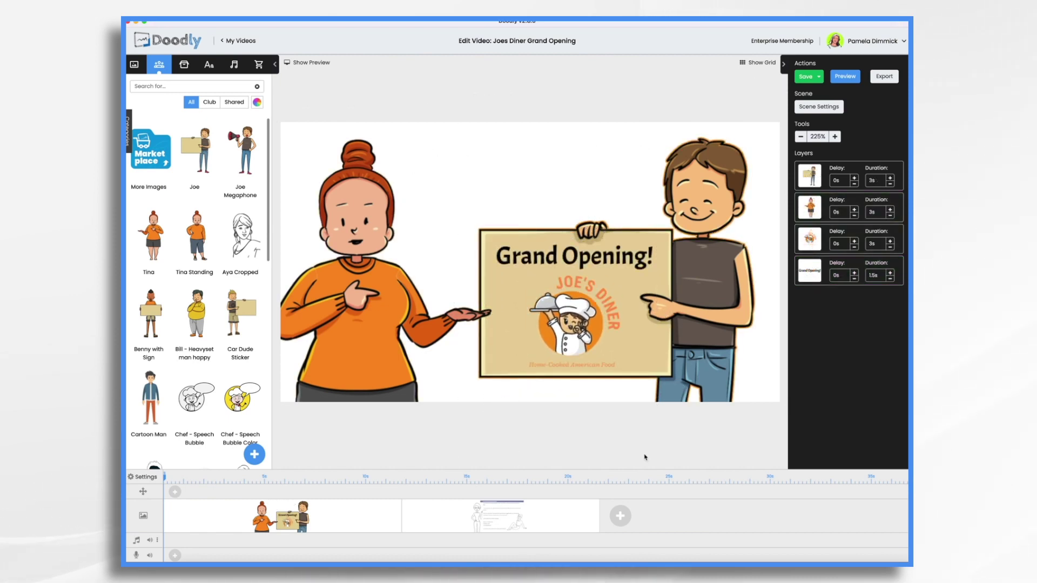
click(852, 77)
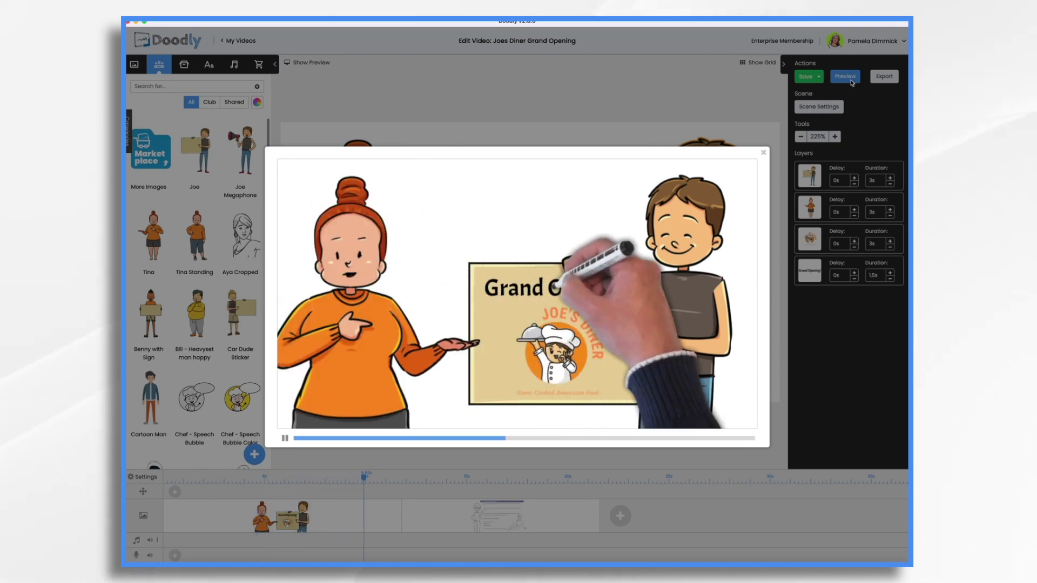
click(763, 153)
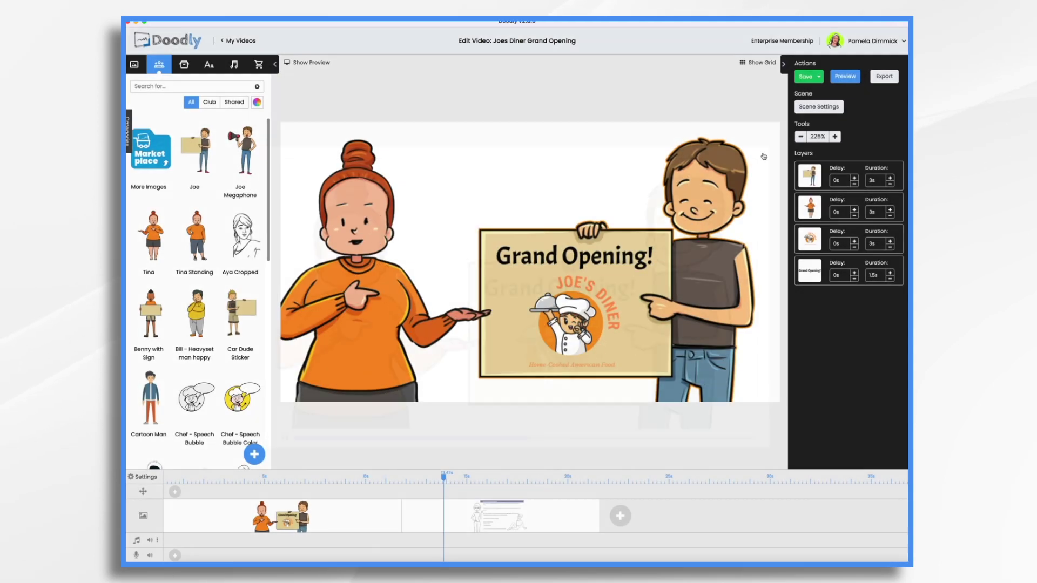
Edit the Joe asset in the scene, set its reveal mode to Fade, and save it
click(697, 163)
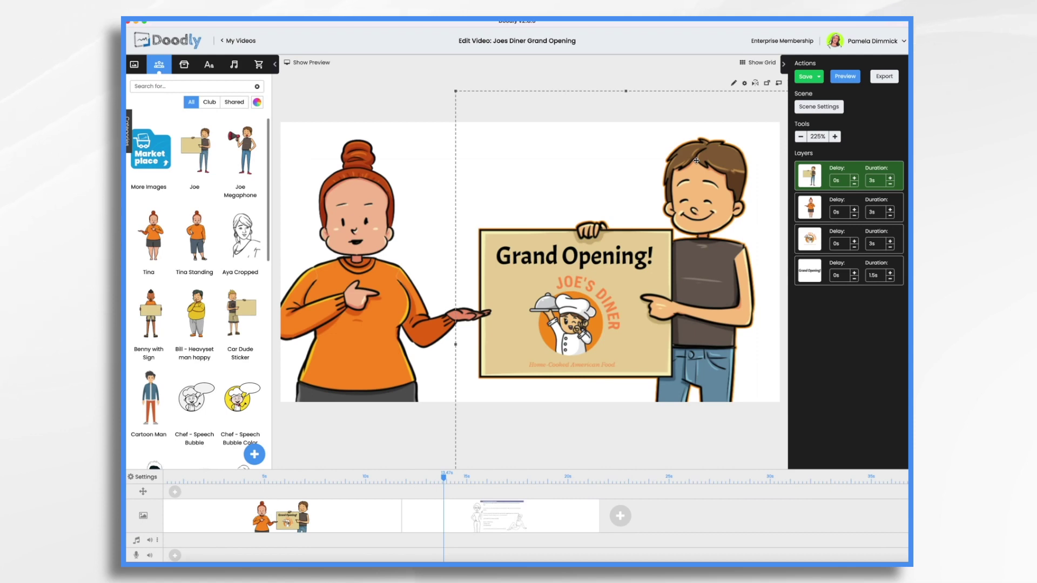
click(734, 84)
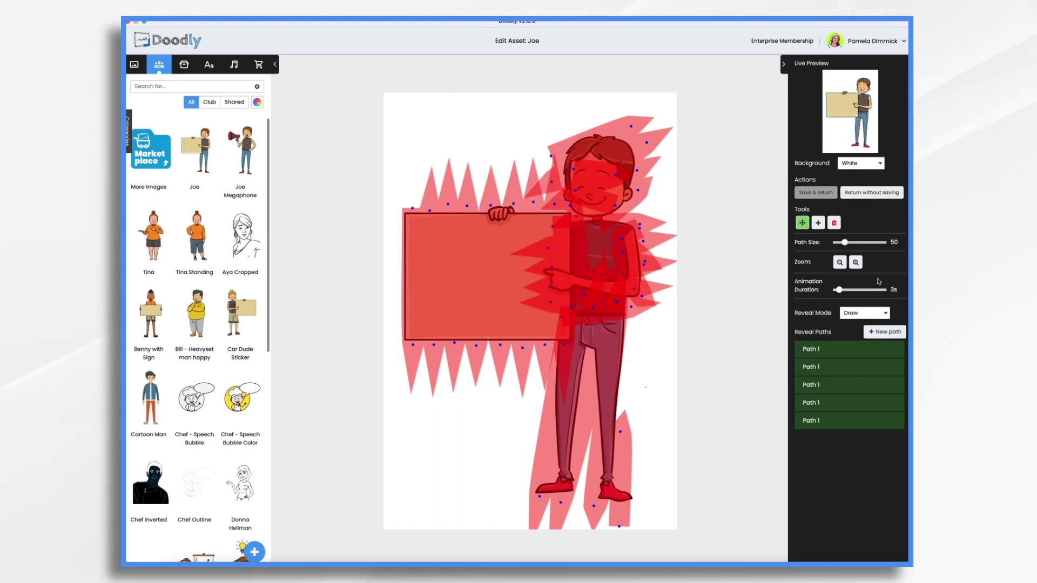
click(856, 317)
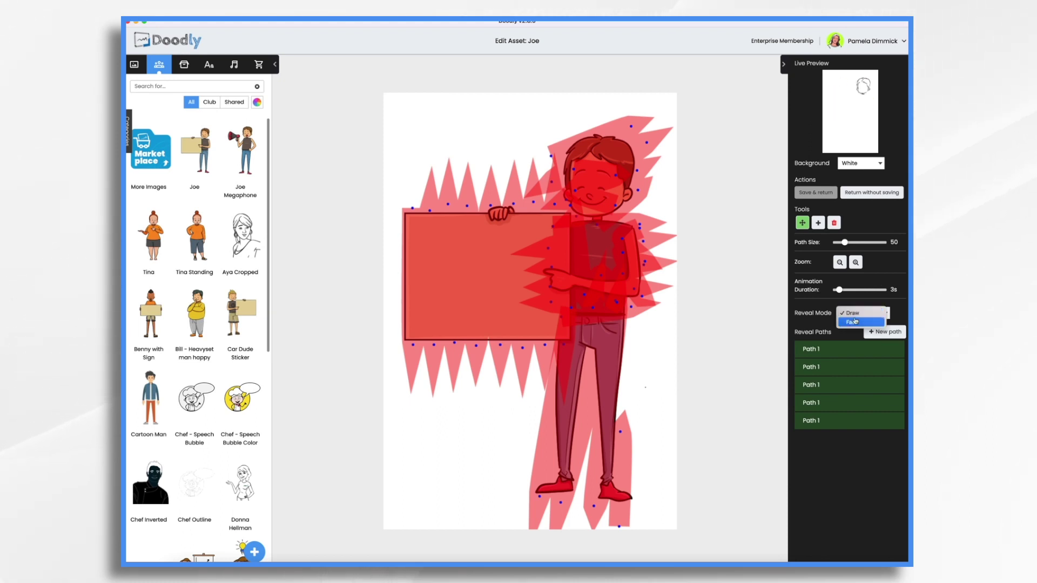
click(856, 324)
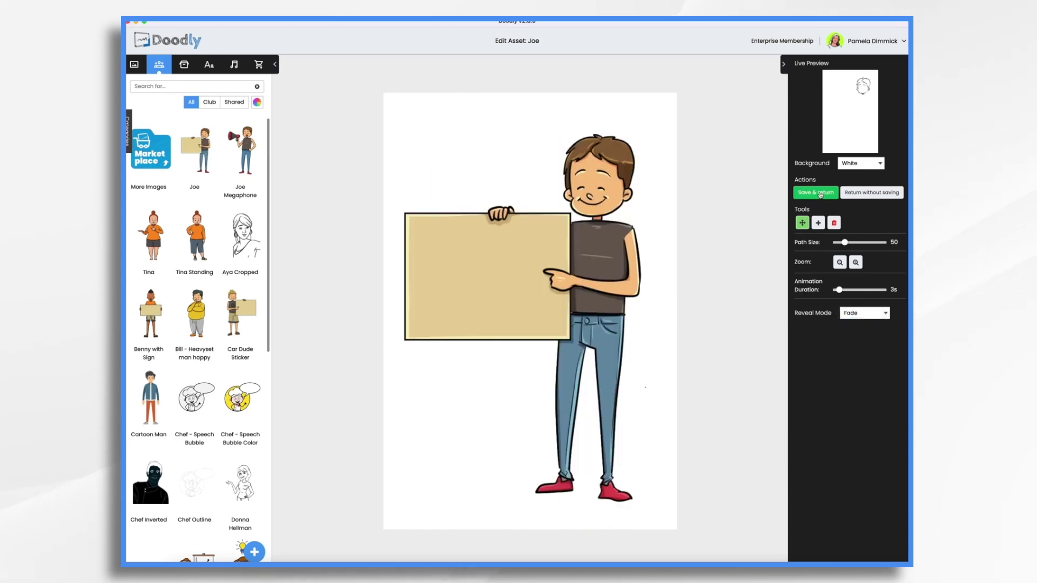
click(816, 192)
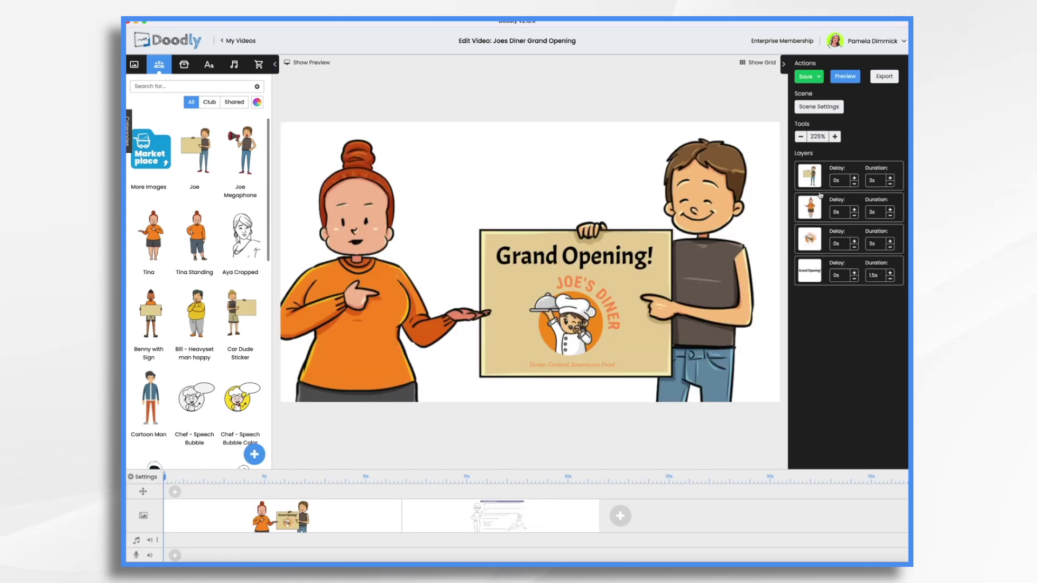
Set the Tina asset's reveal mode to Fade, save it, and preview the video again
click(330, 333)
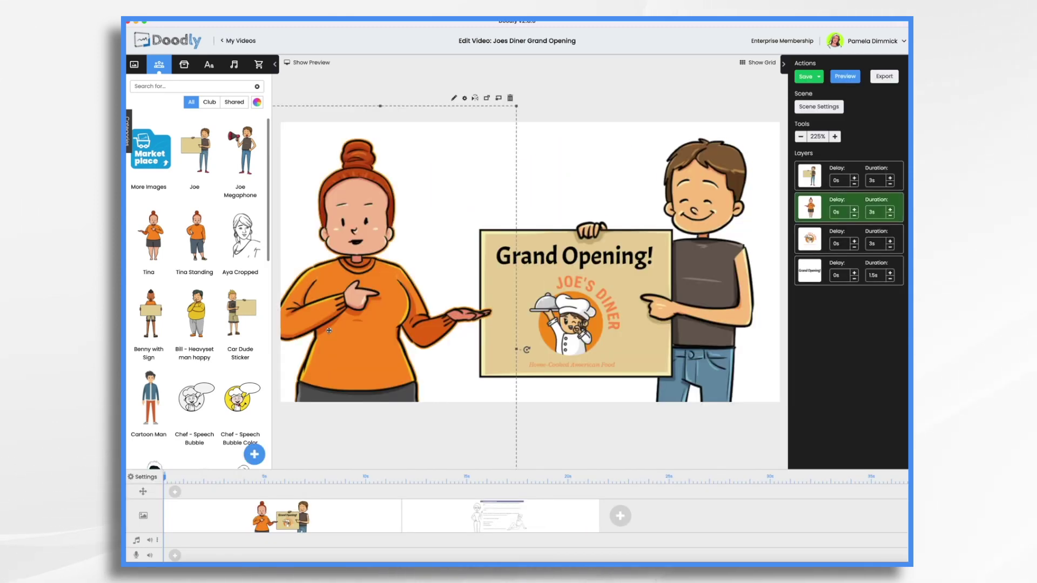
click(454, 99)
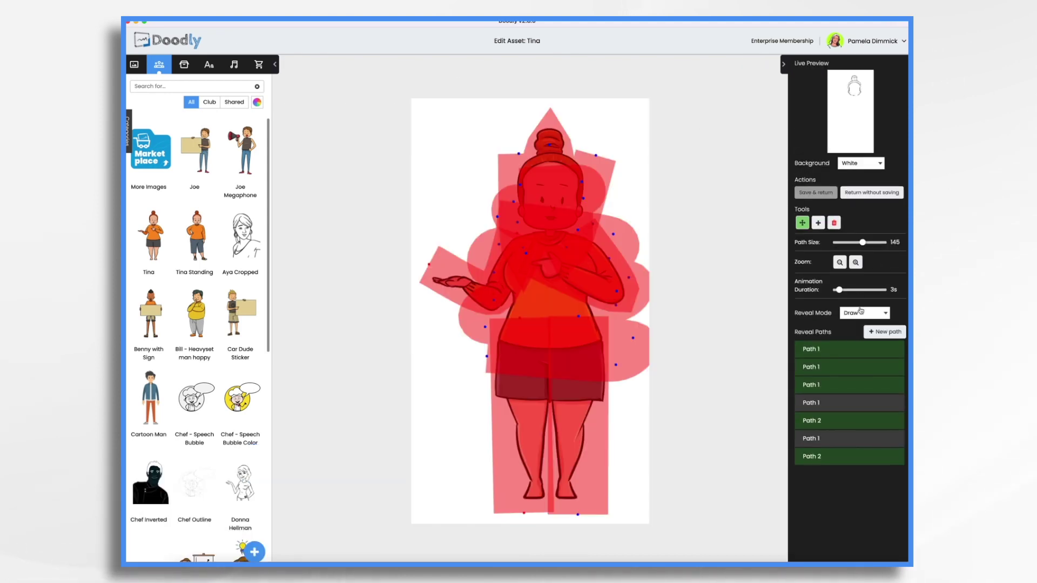
click(861, 316)
click(853, 323)
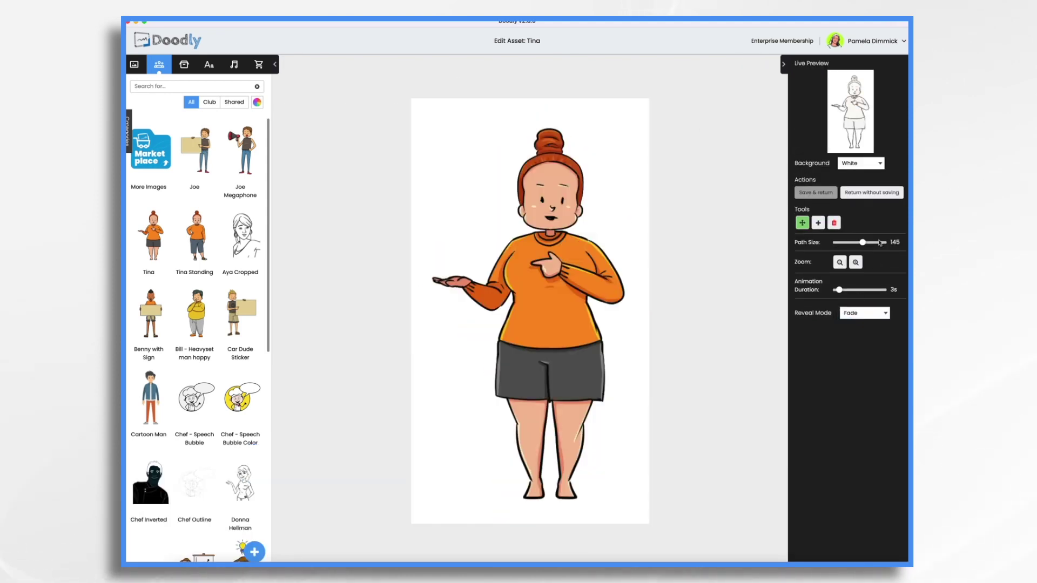
click(815, 194)
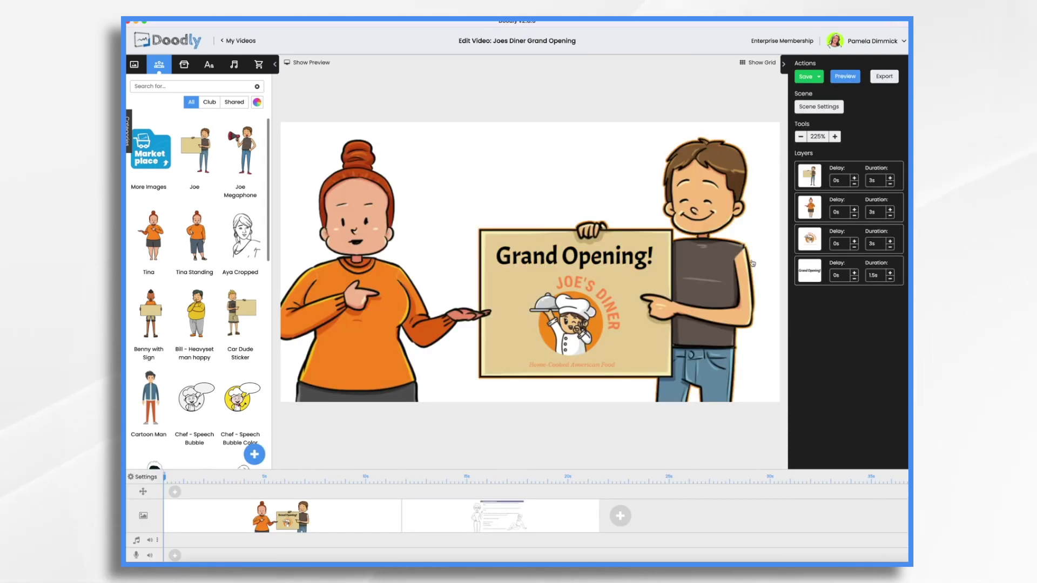
click(846, 76)
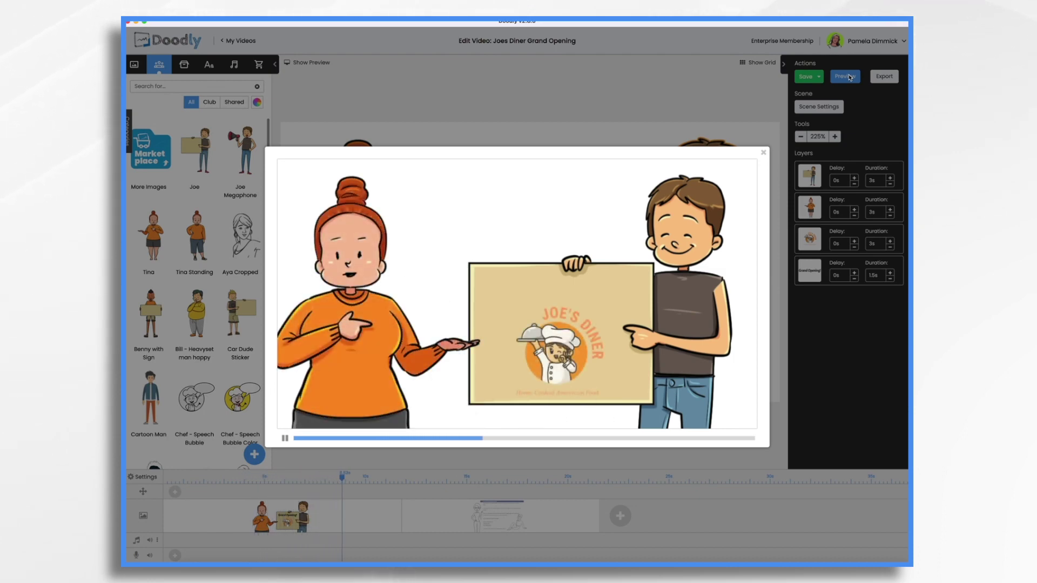
click(763, 152)
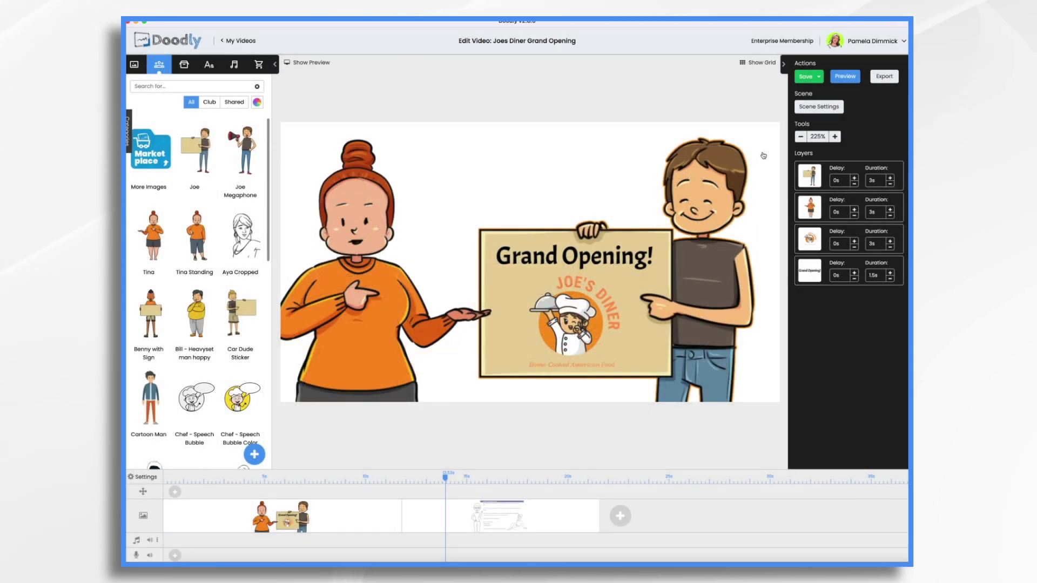